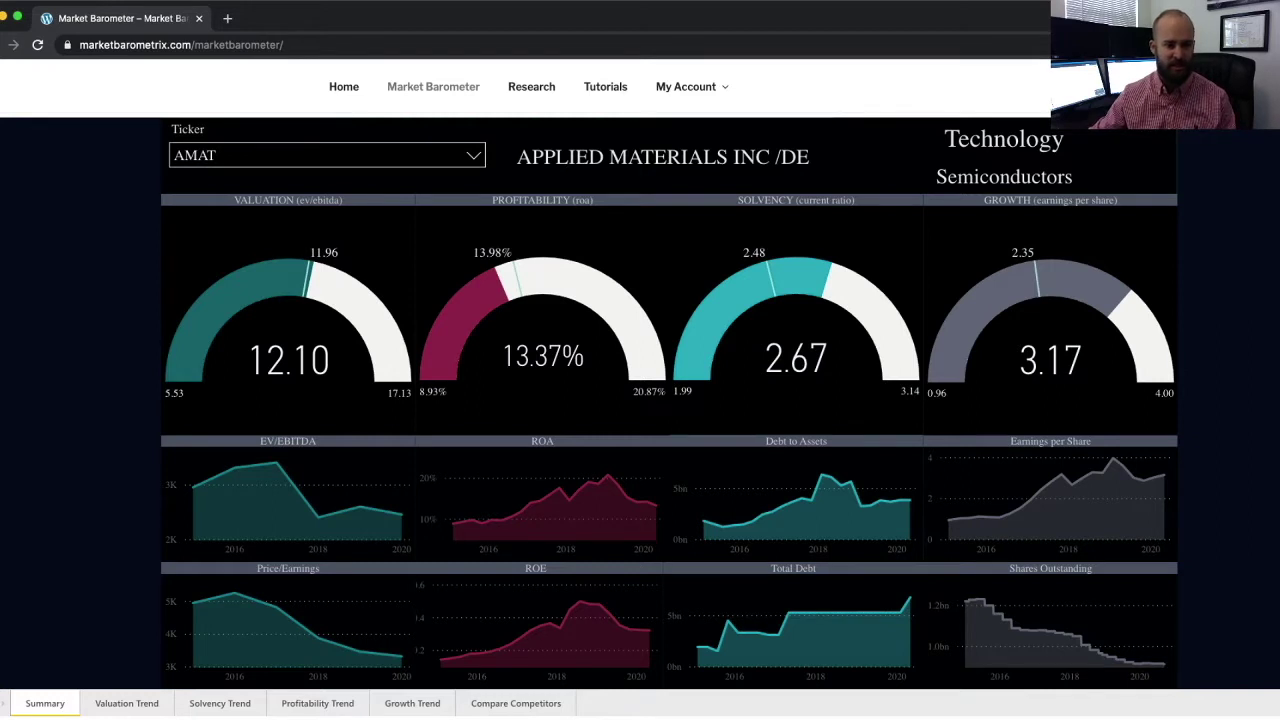
Examine the valuation, profitability, solvency and growth gauges in the AMAT company summary
mouse_move(300, 270)
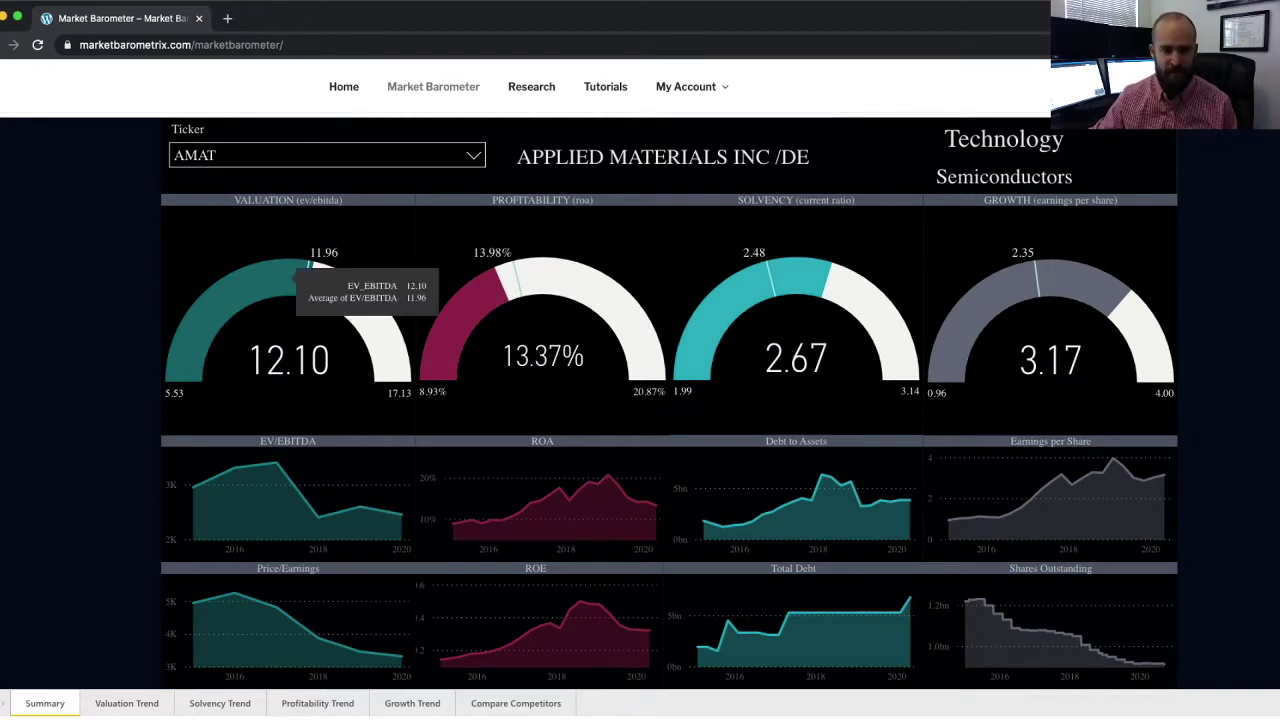
mouse_move(512, 286)
mouse_move(766, 276)
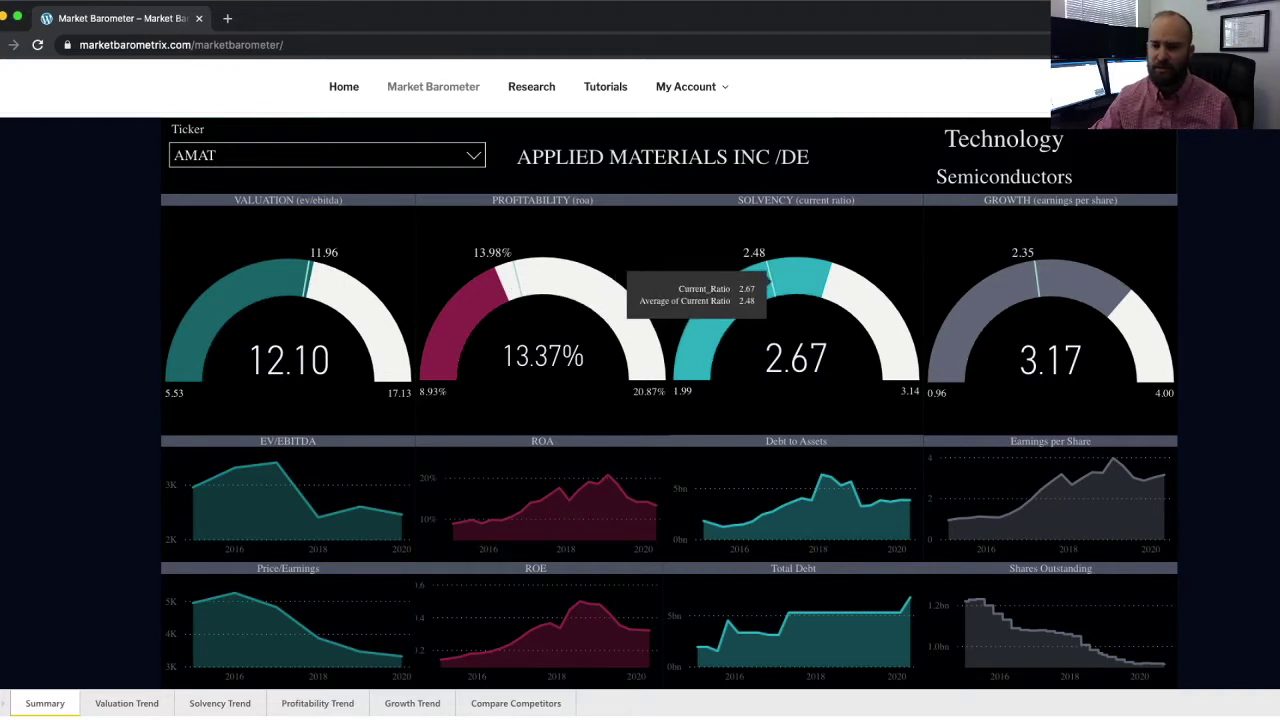
mouse_move(1010, 292)
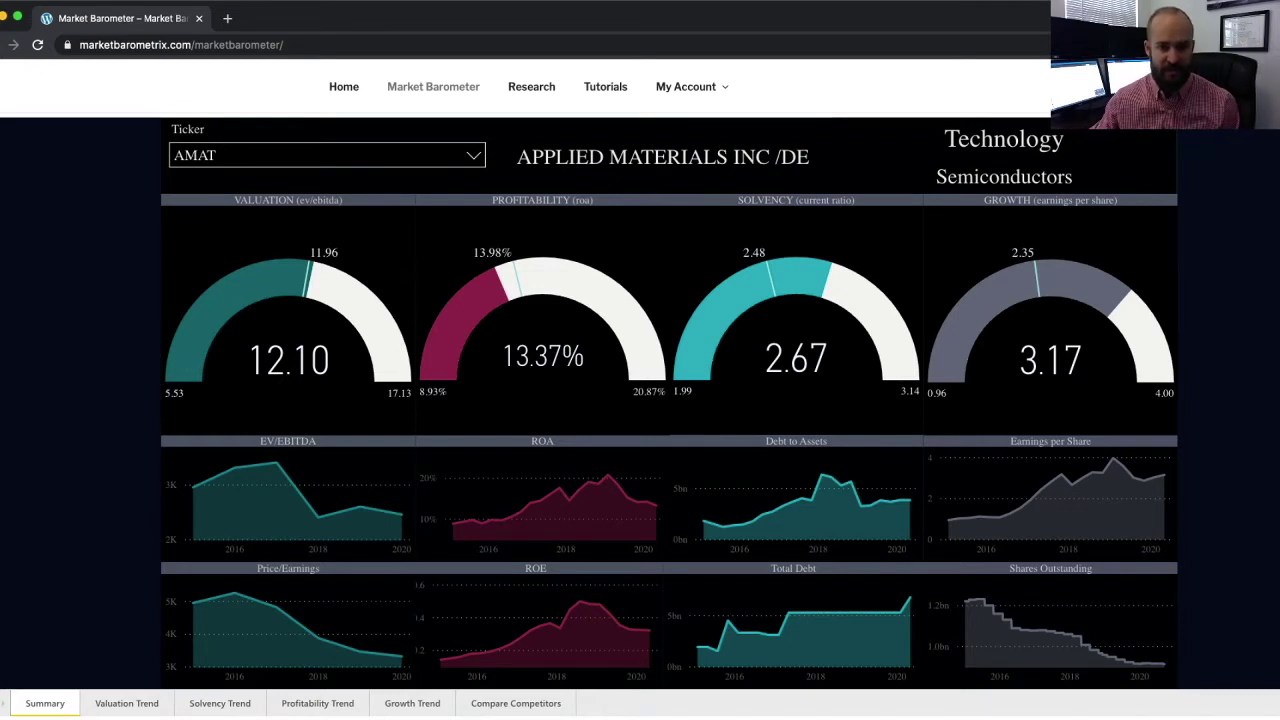
mouse_move(548, 272)
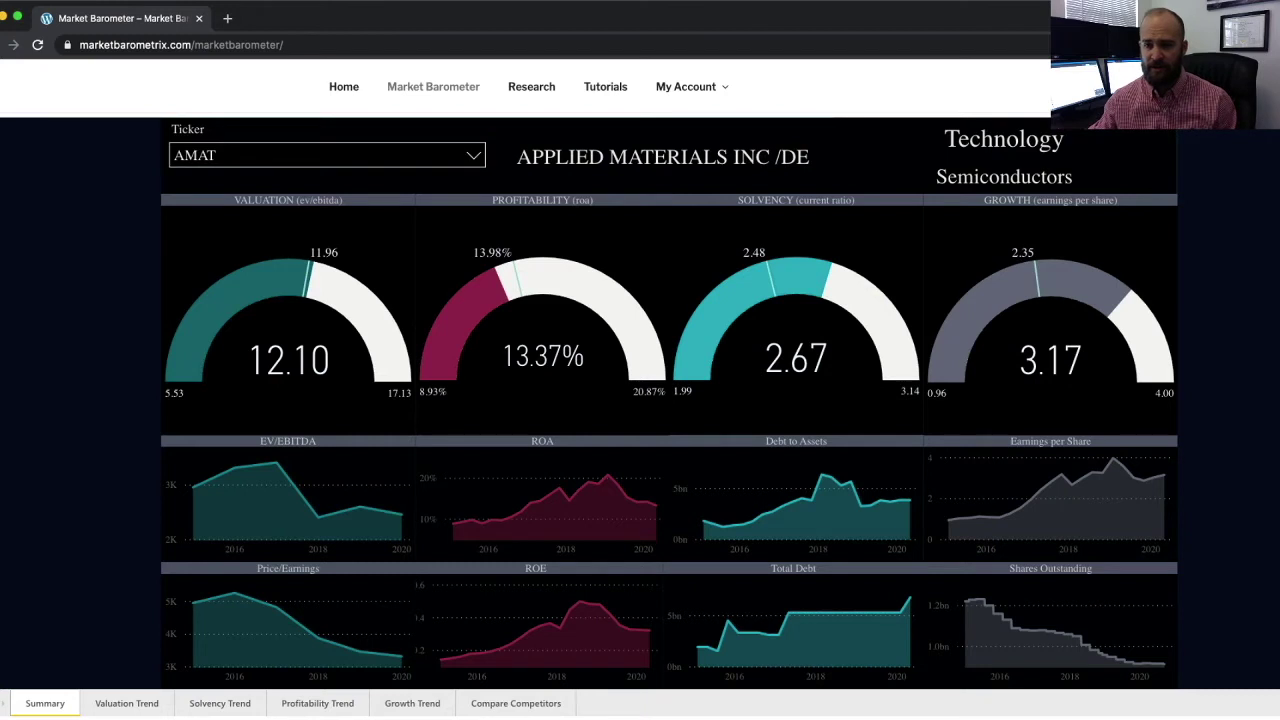
mouse_move(1060, 280)
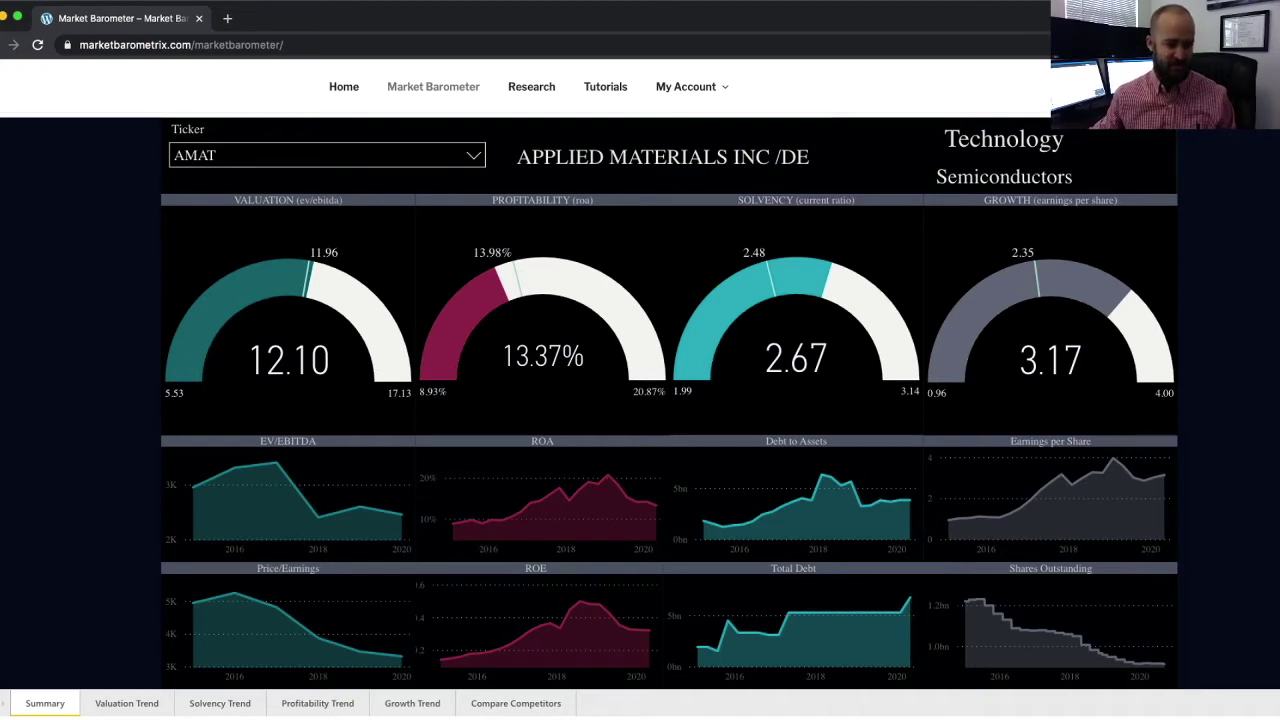
View AMAT's EV/EBITDA valuation trend and compare it with the industry, sector and market median trends
click(126, 703)
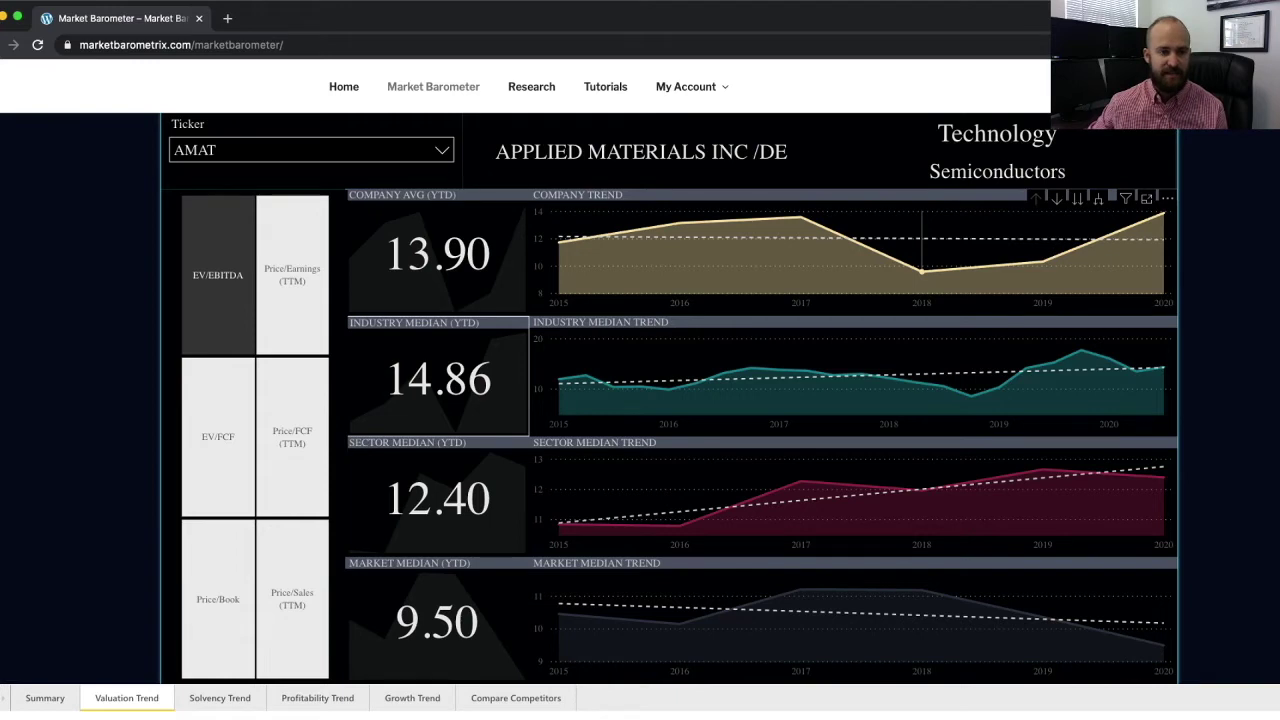
mouse_move(921, 270)
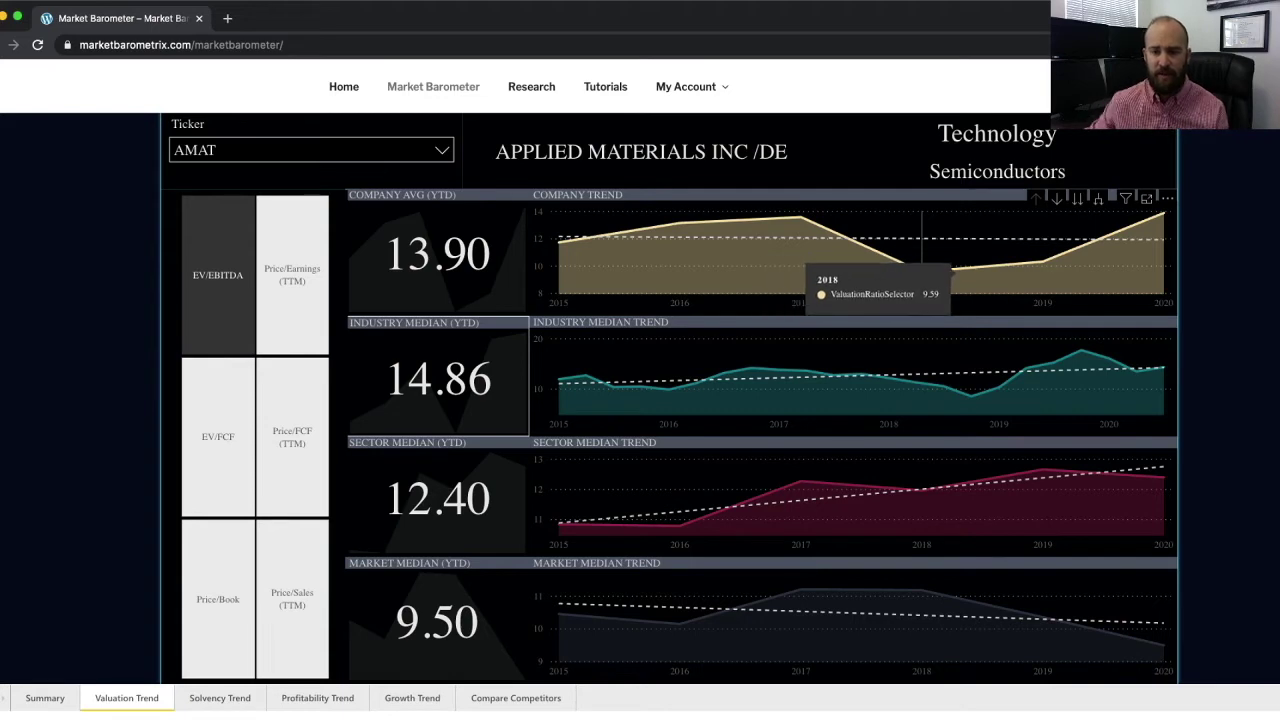
mouse_move(971, 395)
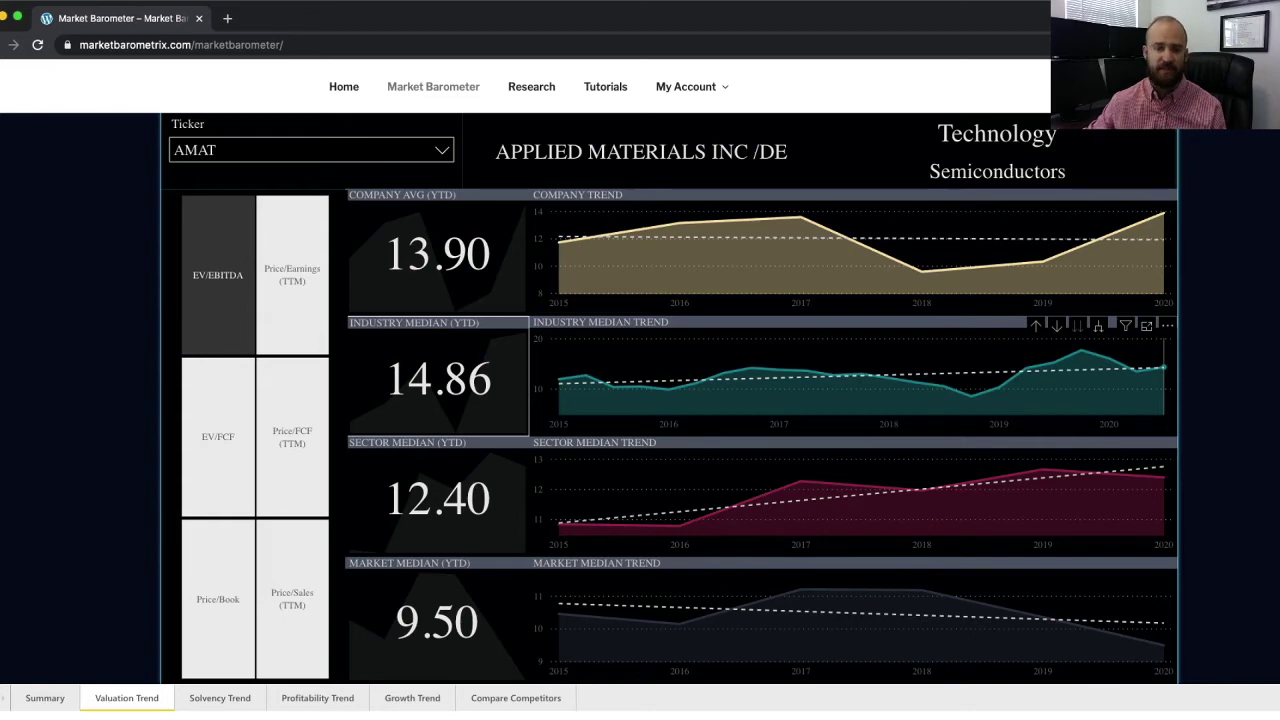
mouse_move(1164, 368)
mouse_move(1163, 478)
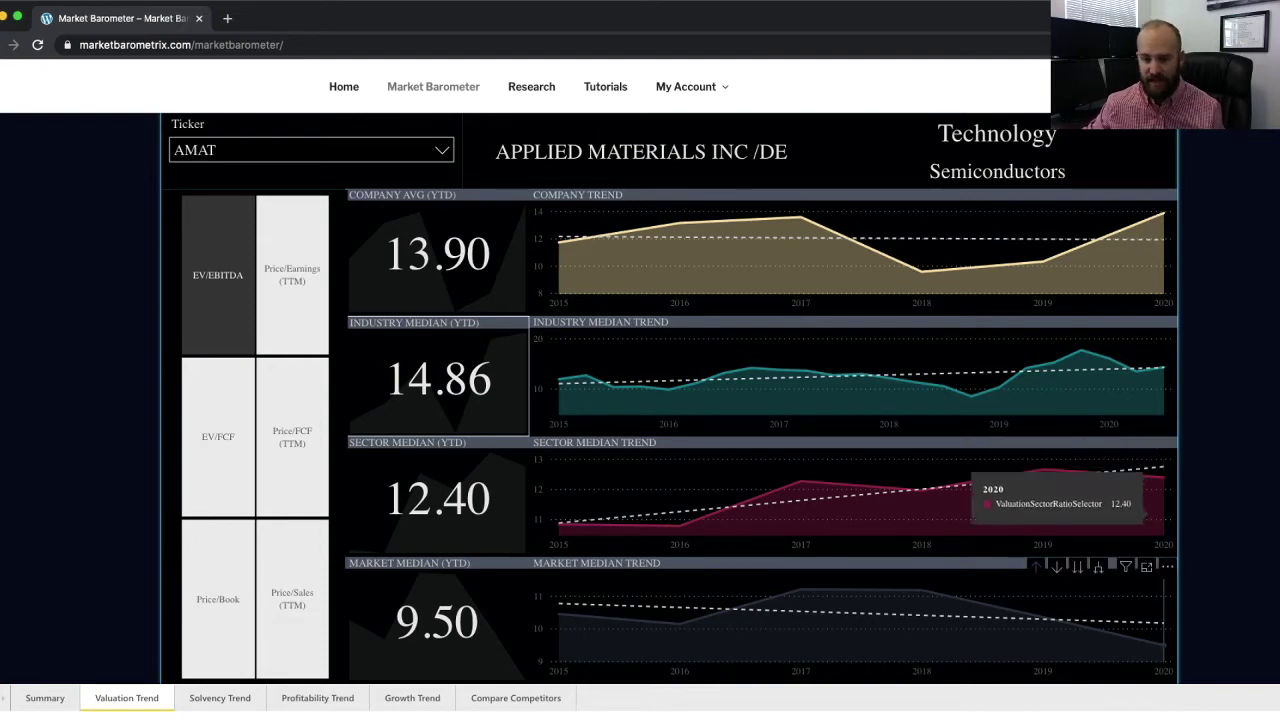
mouse_move(1160, 622)
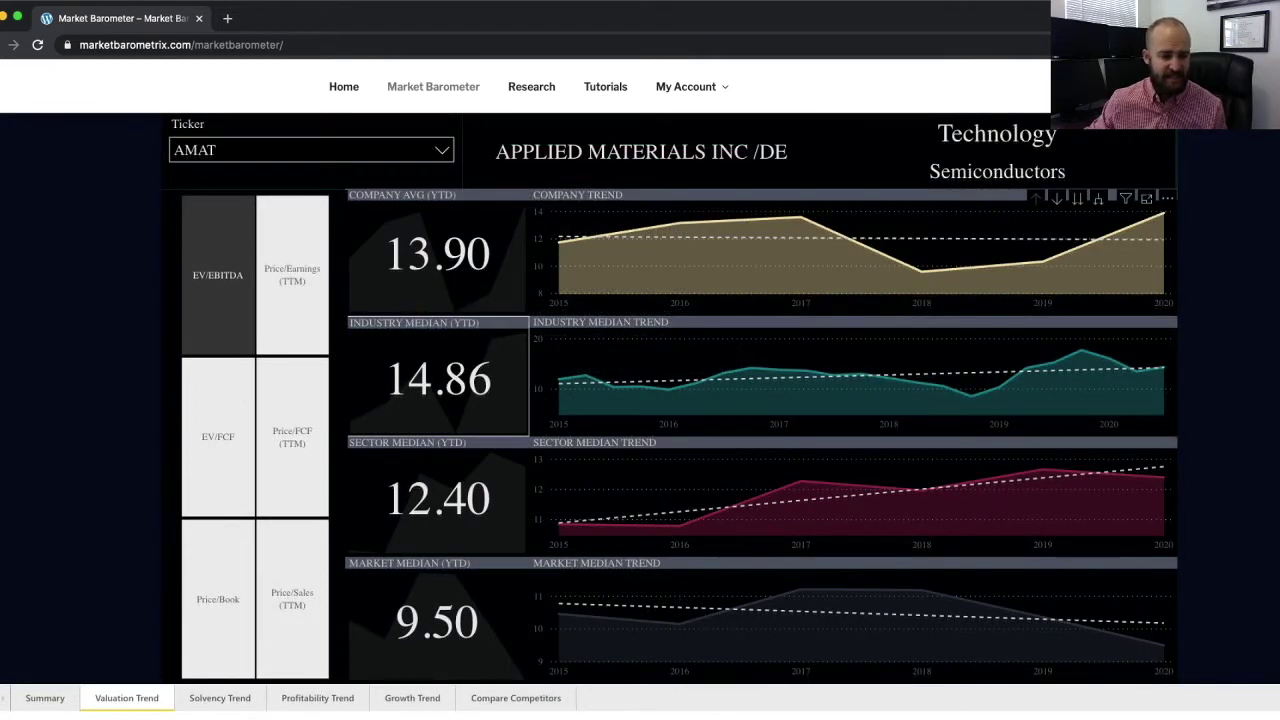
Review AMAT's solvency, profitability and growth trend reports in turn
click(220, 698)
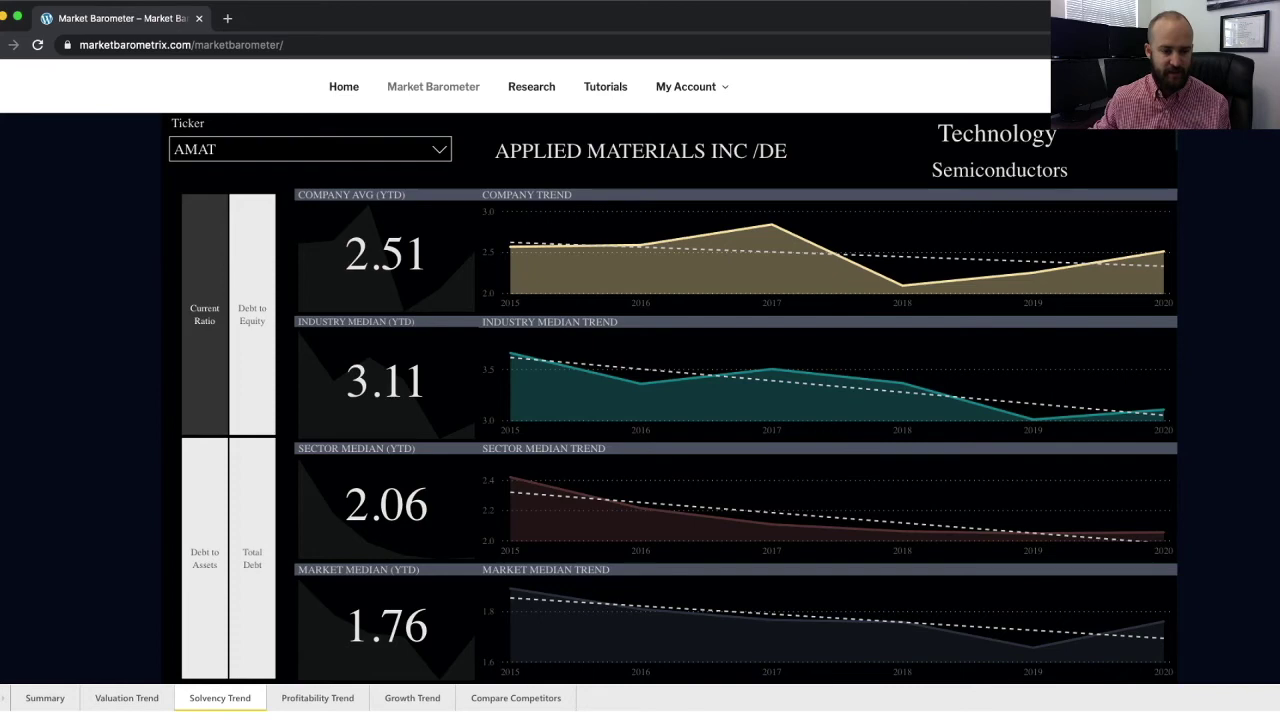
click(317, 698)
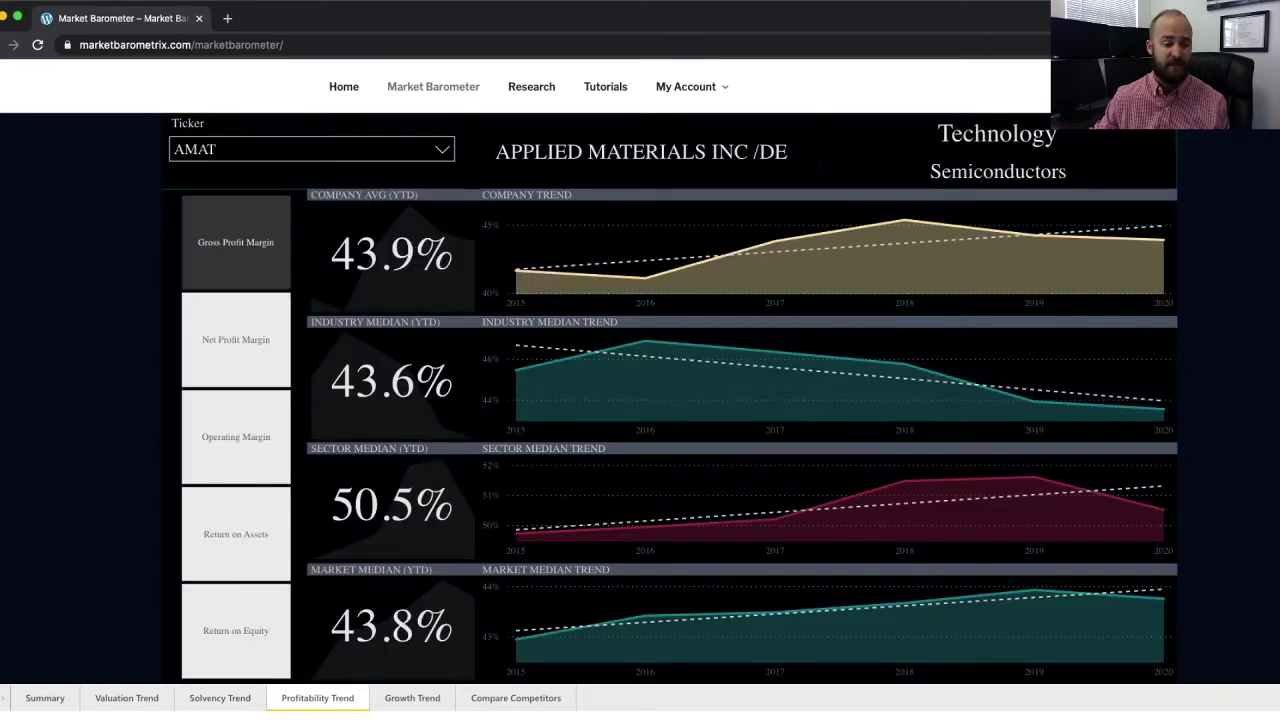
click(412, 698)
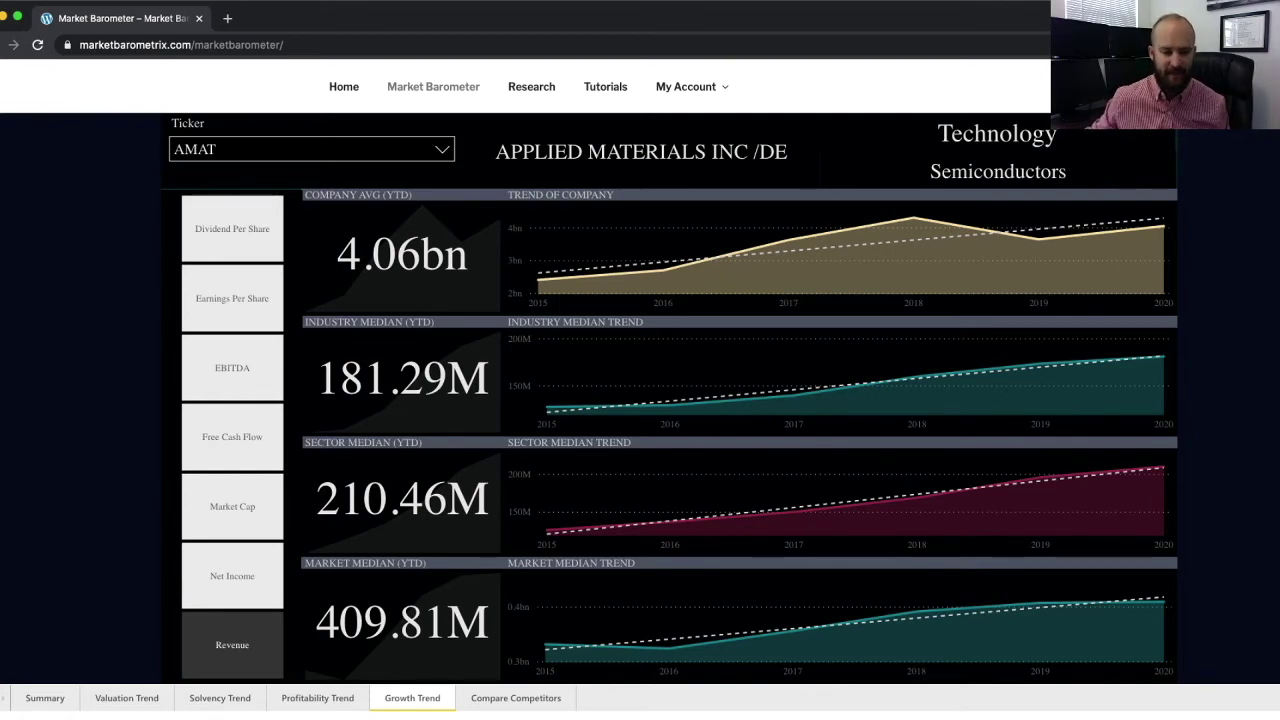
Filter the competitor comparison table to the Basic Materials sector and the Chemicals industry
click(515, 698)
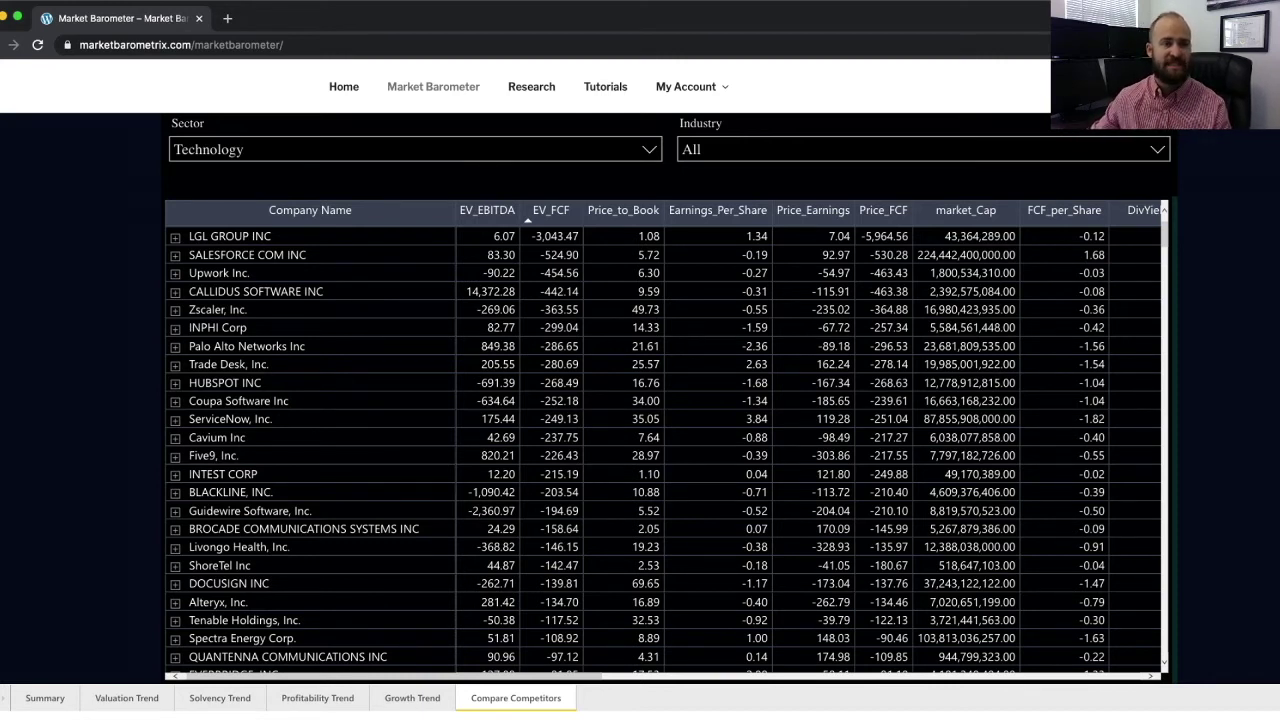
click(415, 149)
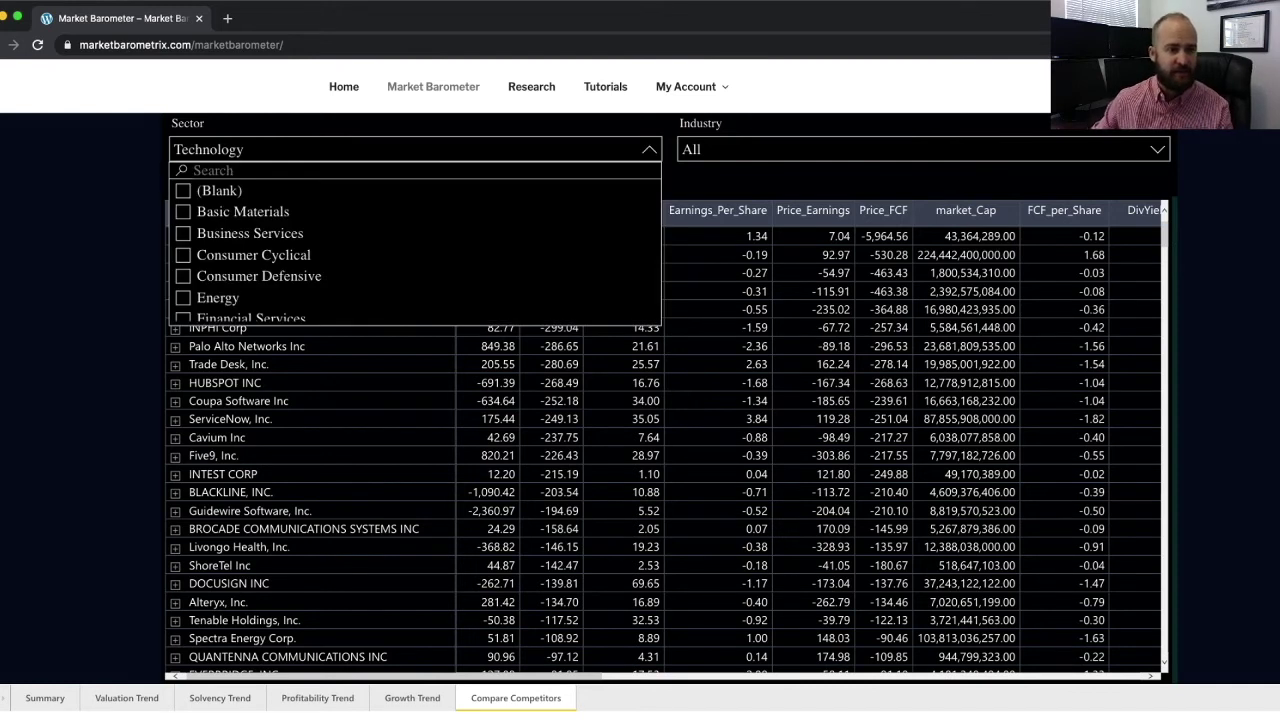
click(183, 211)
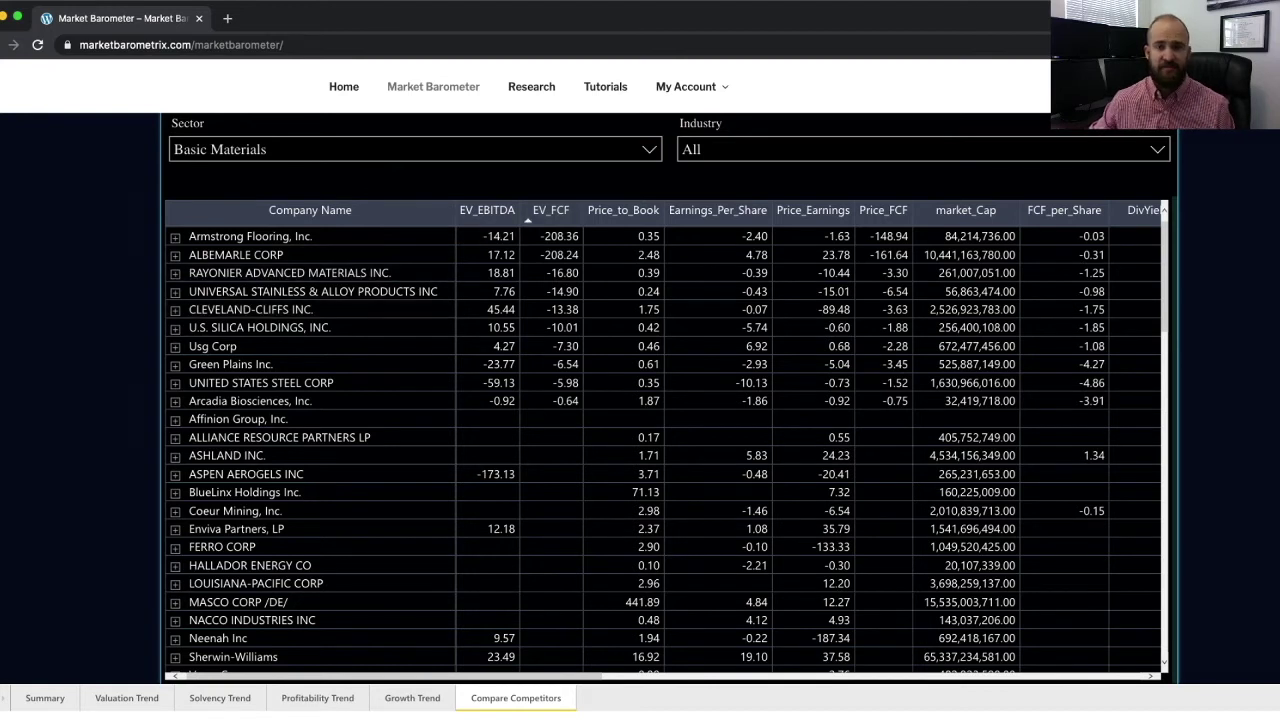
click(922, 149)
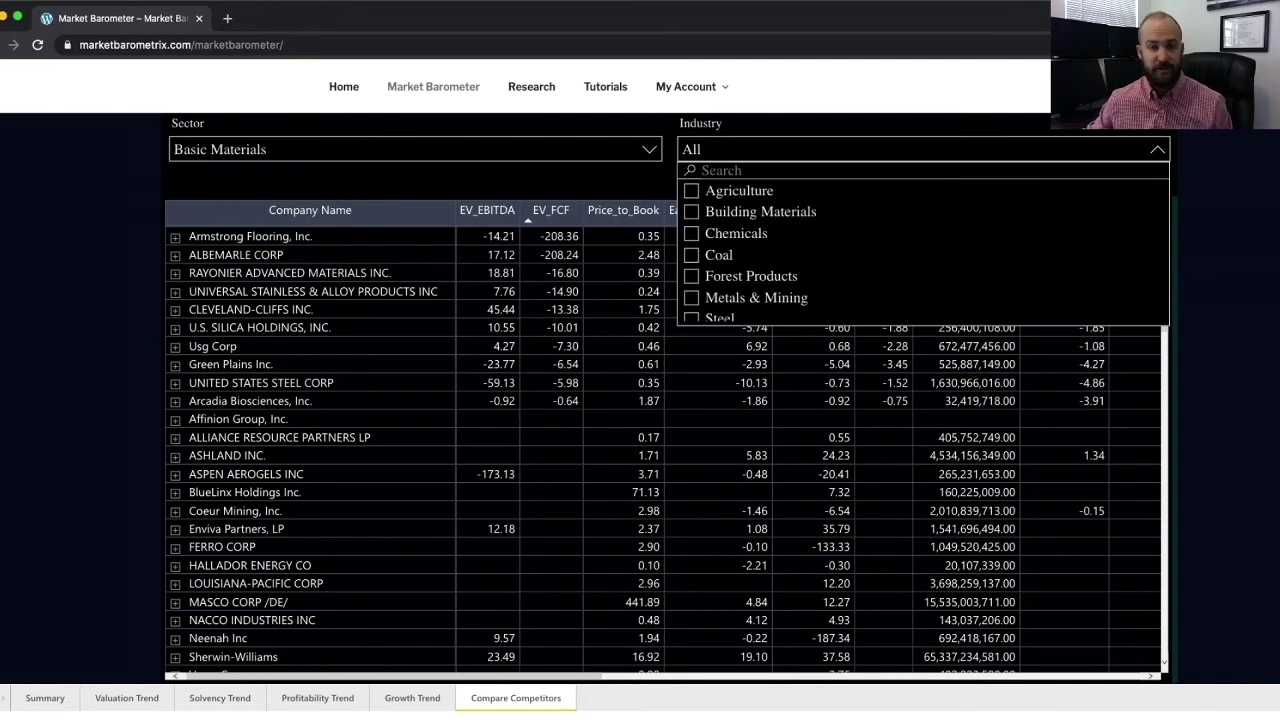
click(691, 233)
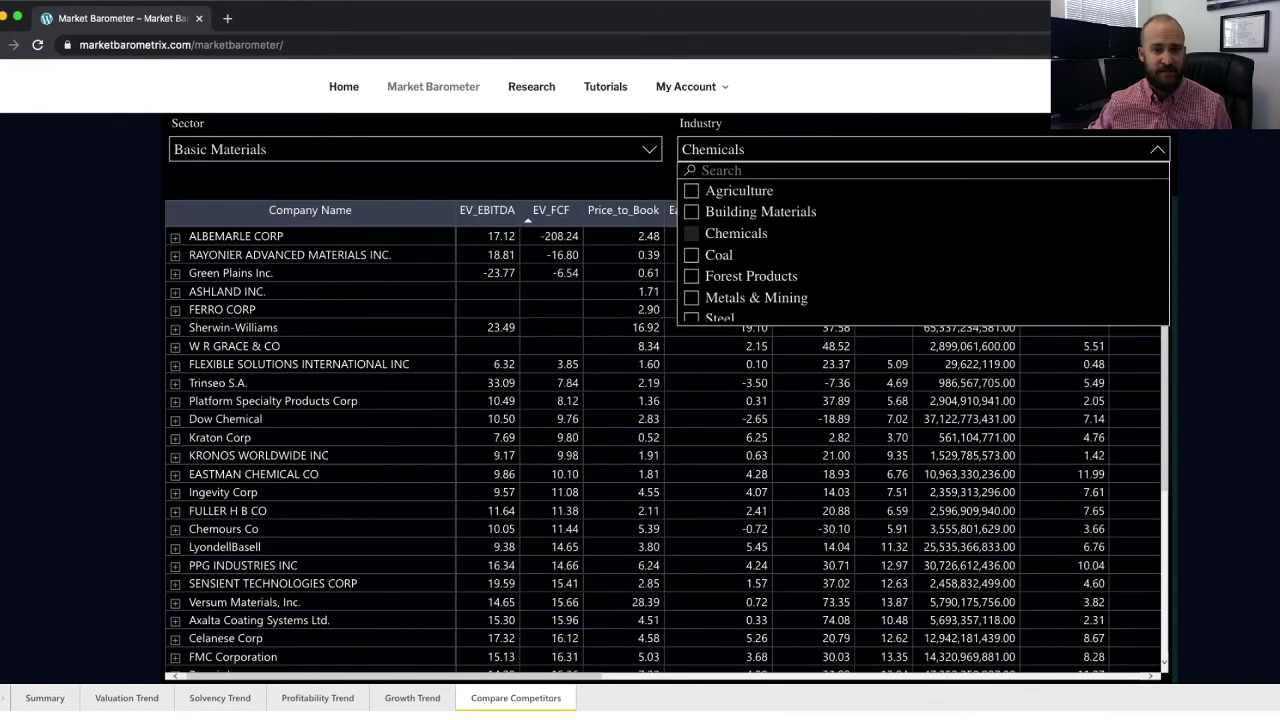
key(Escape)
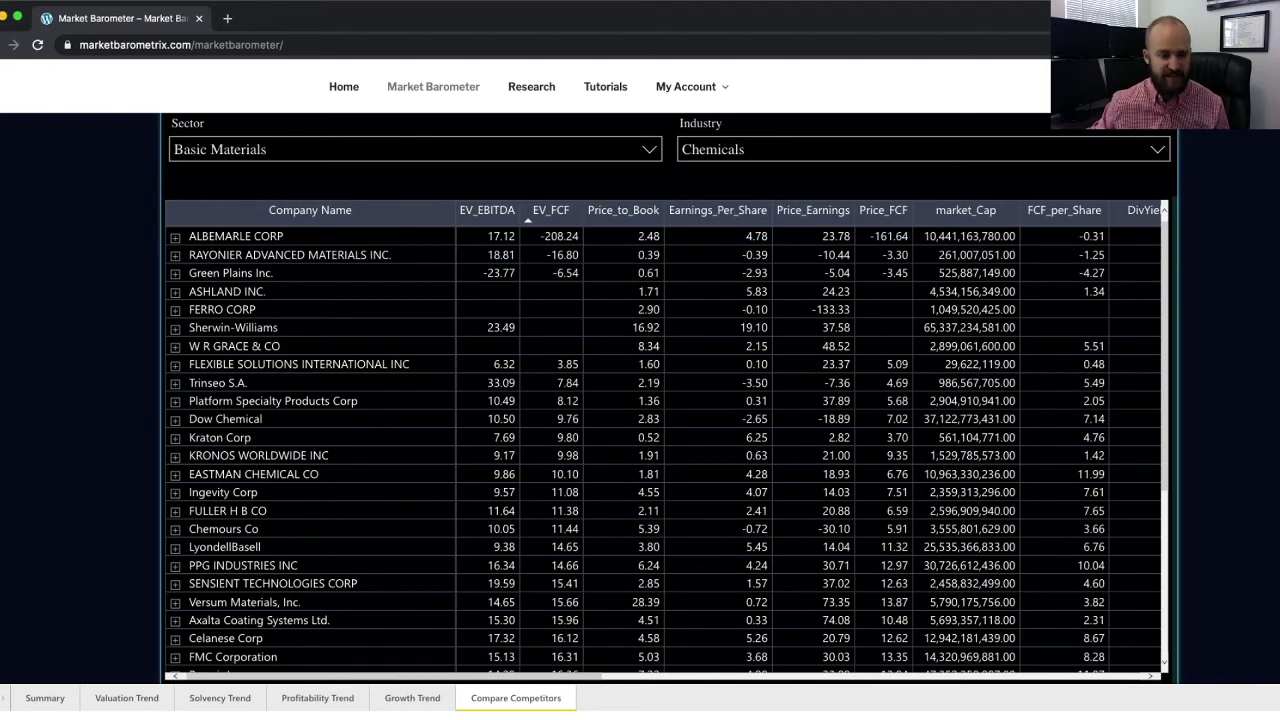
Look across the competitor table's metrics and sort the companies by EV_EBITDA in descending order
scroll(665, 440, right, 2)
scroll(665, 440, right, 5)
scroll(665, 440, right, 5)
scroll(665, 440, left, 15)
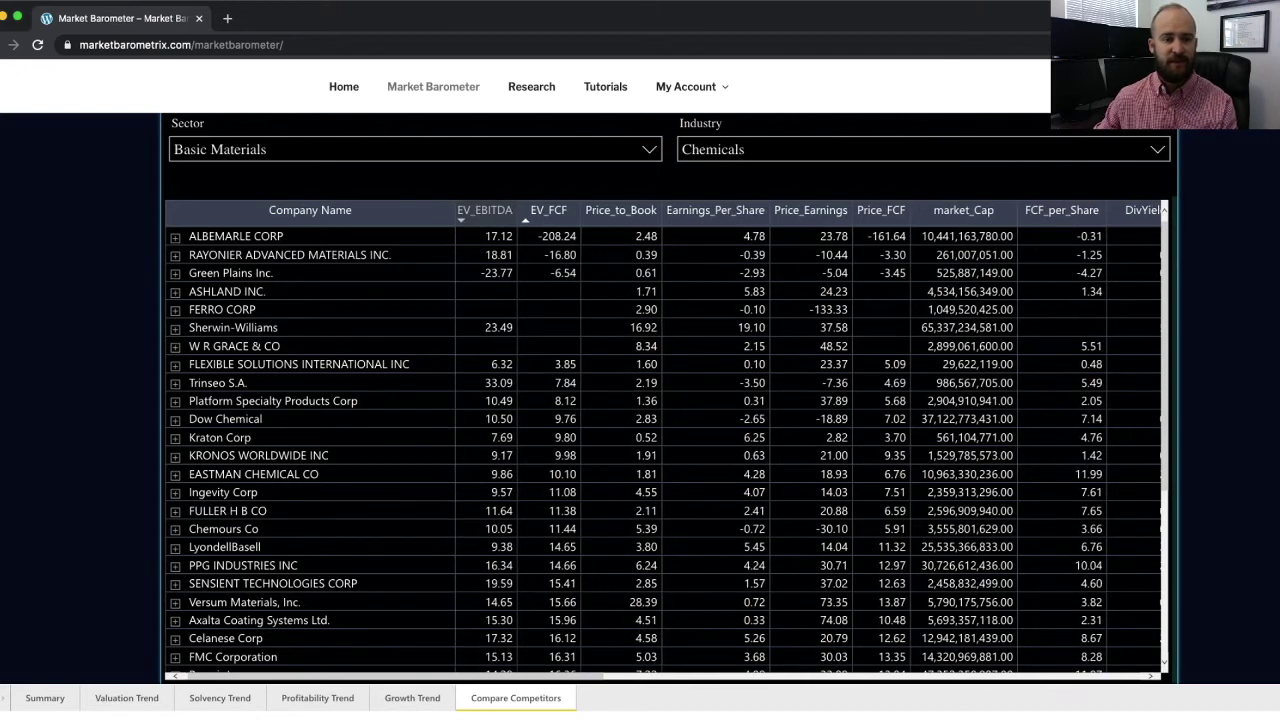
click(484, 216)
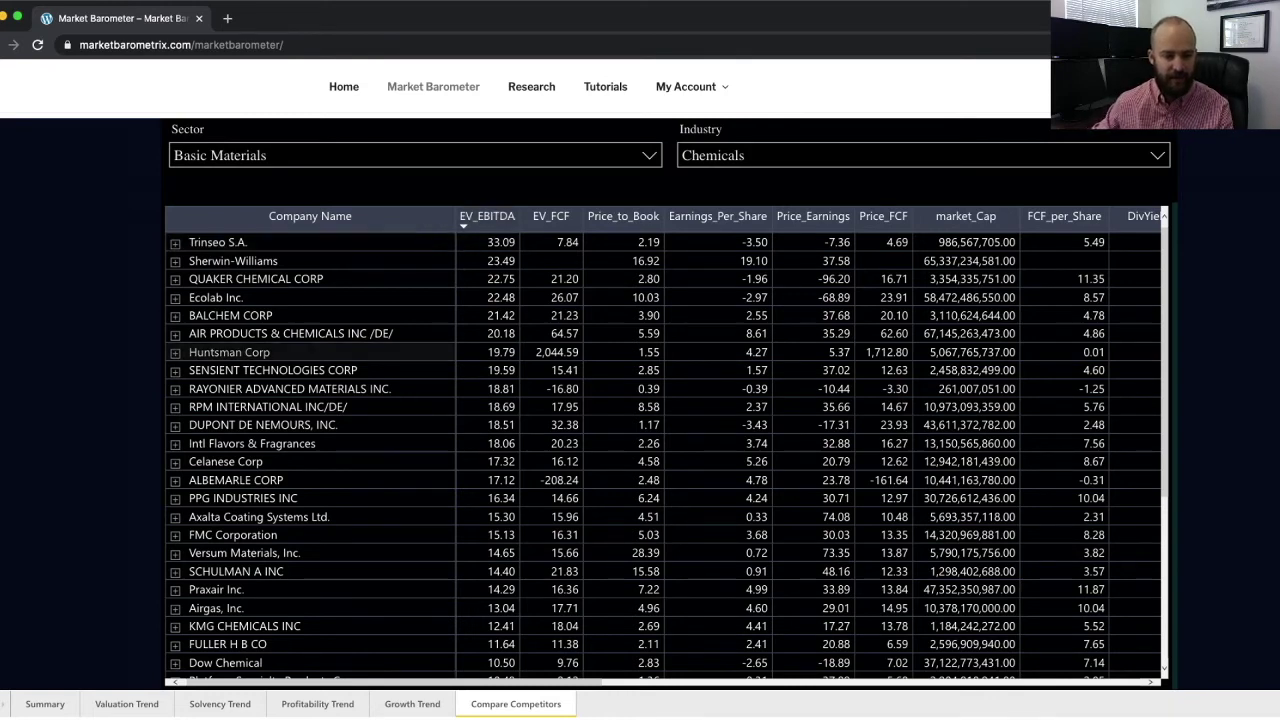
Examine the sorted companies' dividend, debt, margin and return columns, and come back to the valuation columns
scroll(675, 448, right, 8)
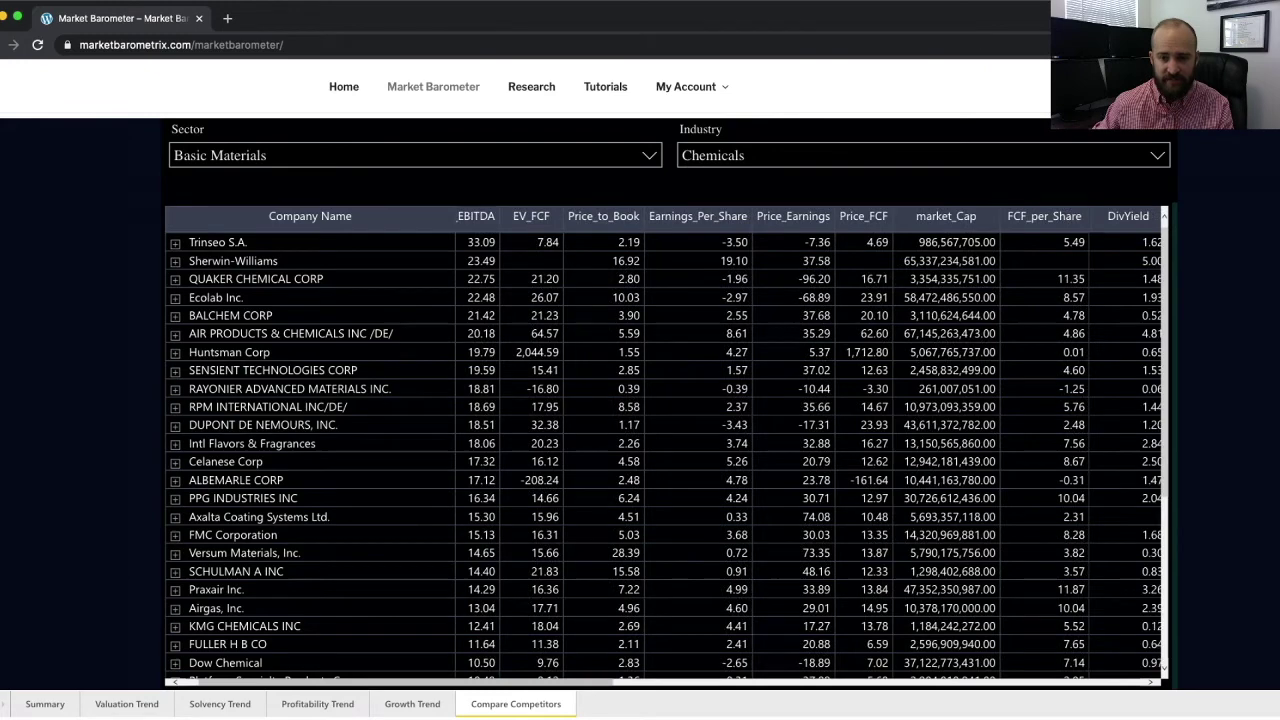
scroll(675, 448, right, 6)
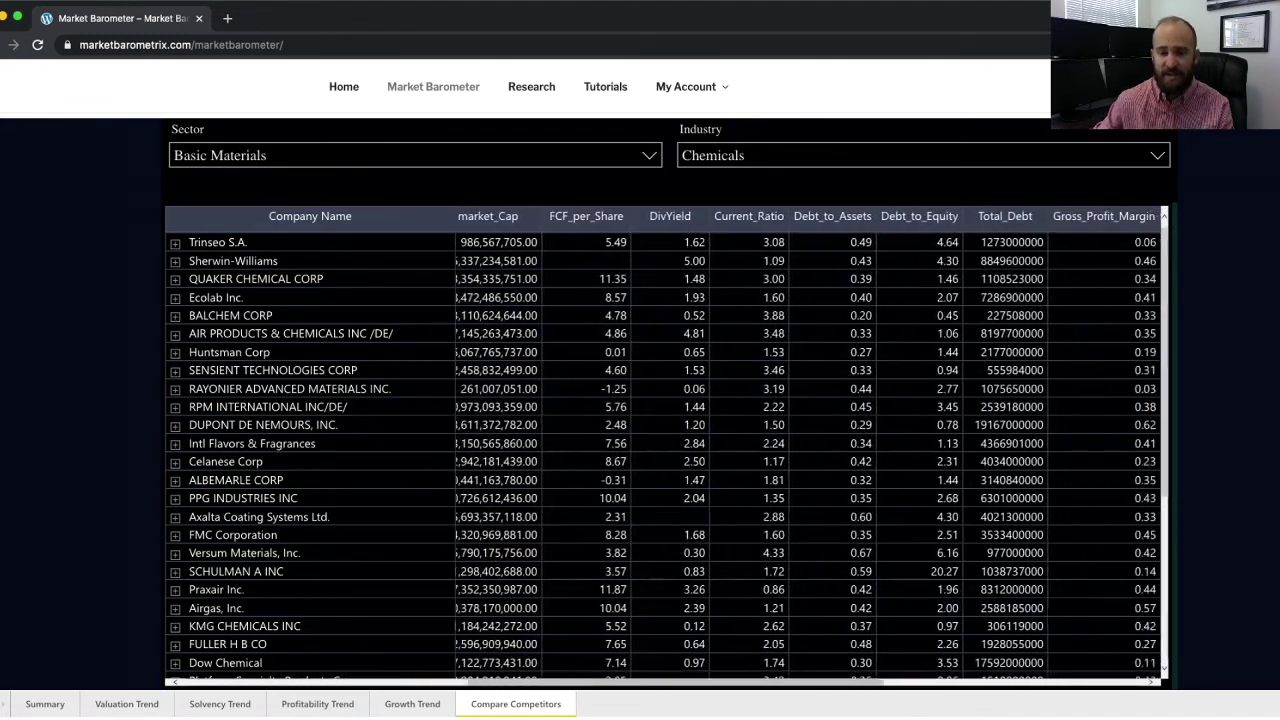
scroll(675, 448, right, 4)
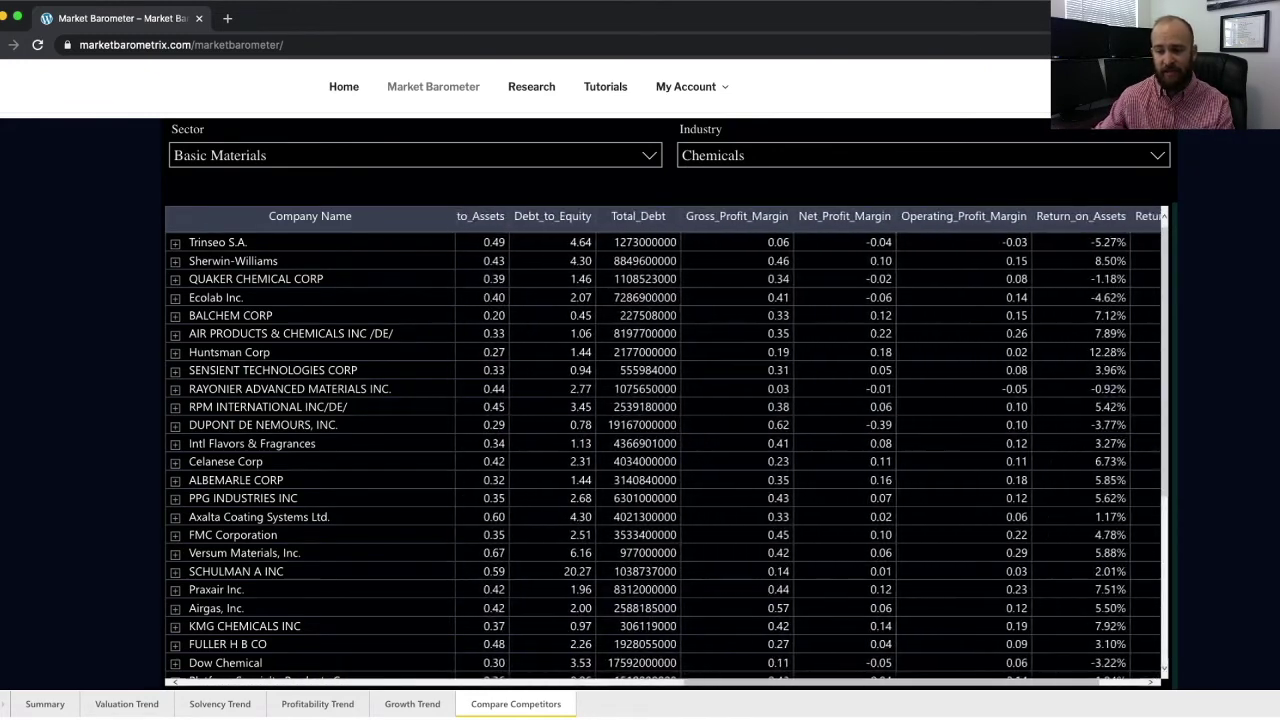
scroll(675, 448, left, 18)
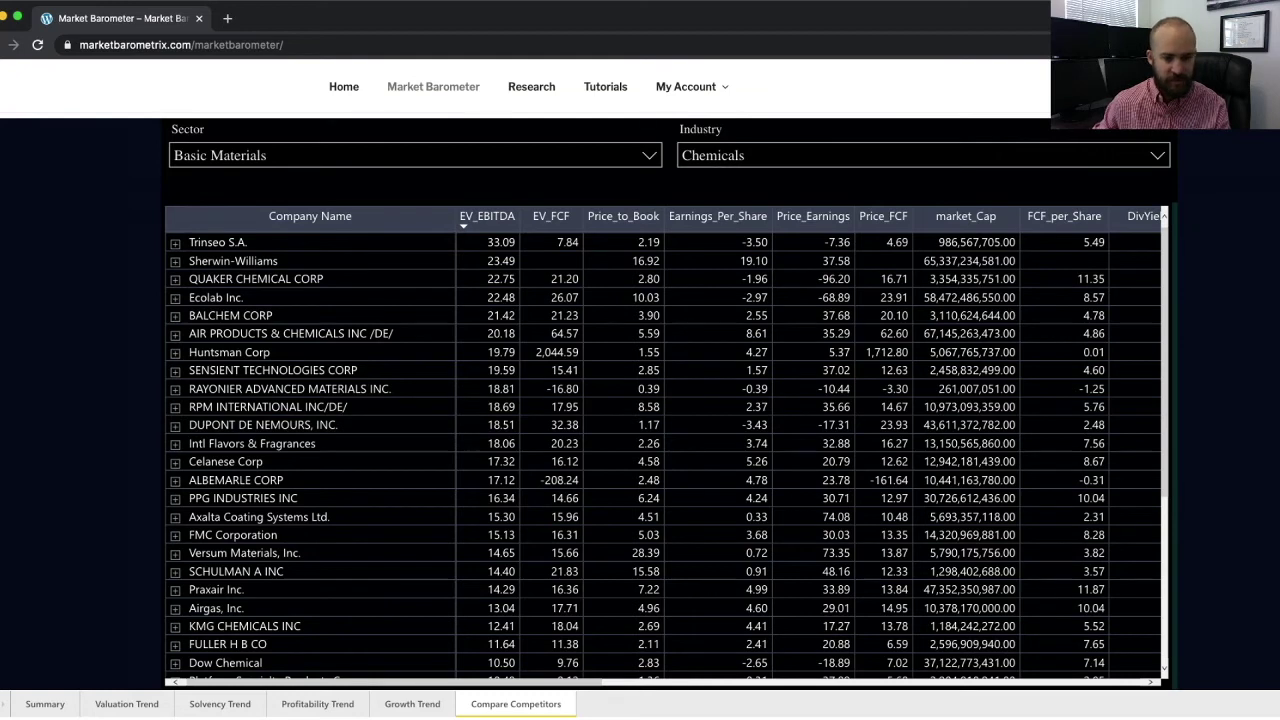
Return the company report to its summary and examine the economic Leading Indicators charts, including the Leading Indicator and GDP details
click(45, 704)
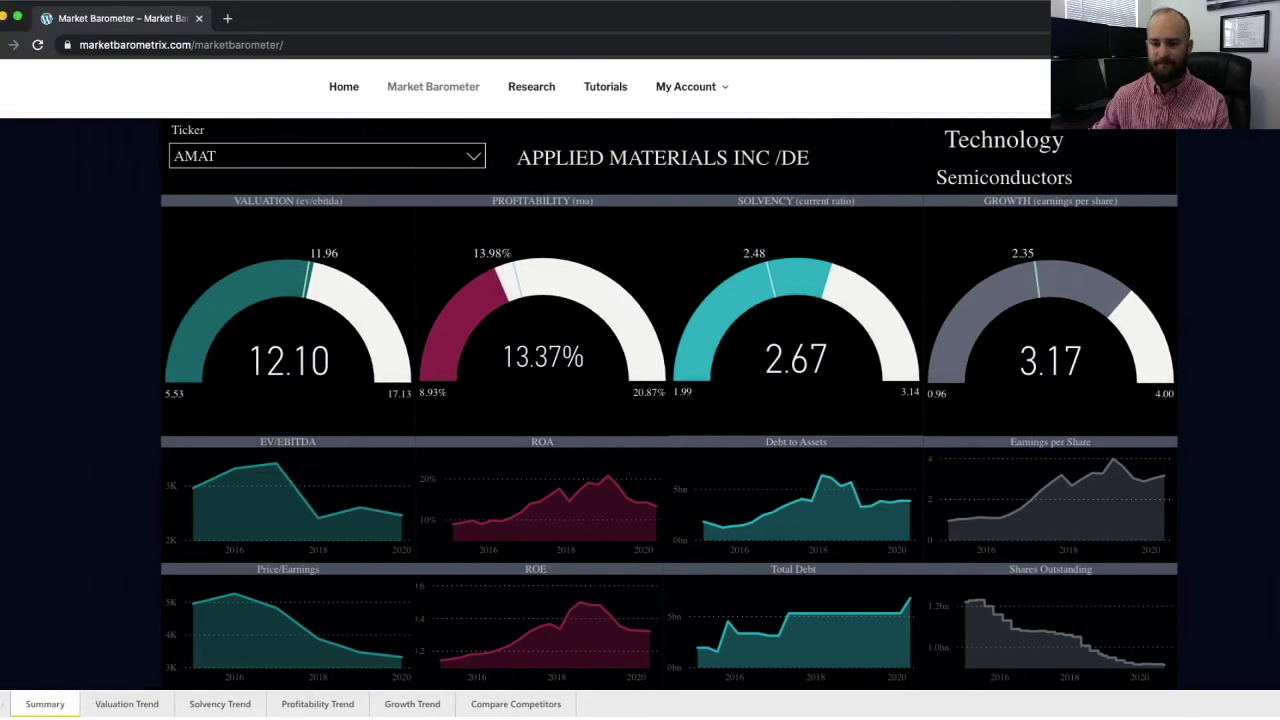
scroll(640, 400, down, 1)
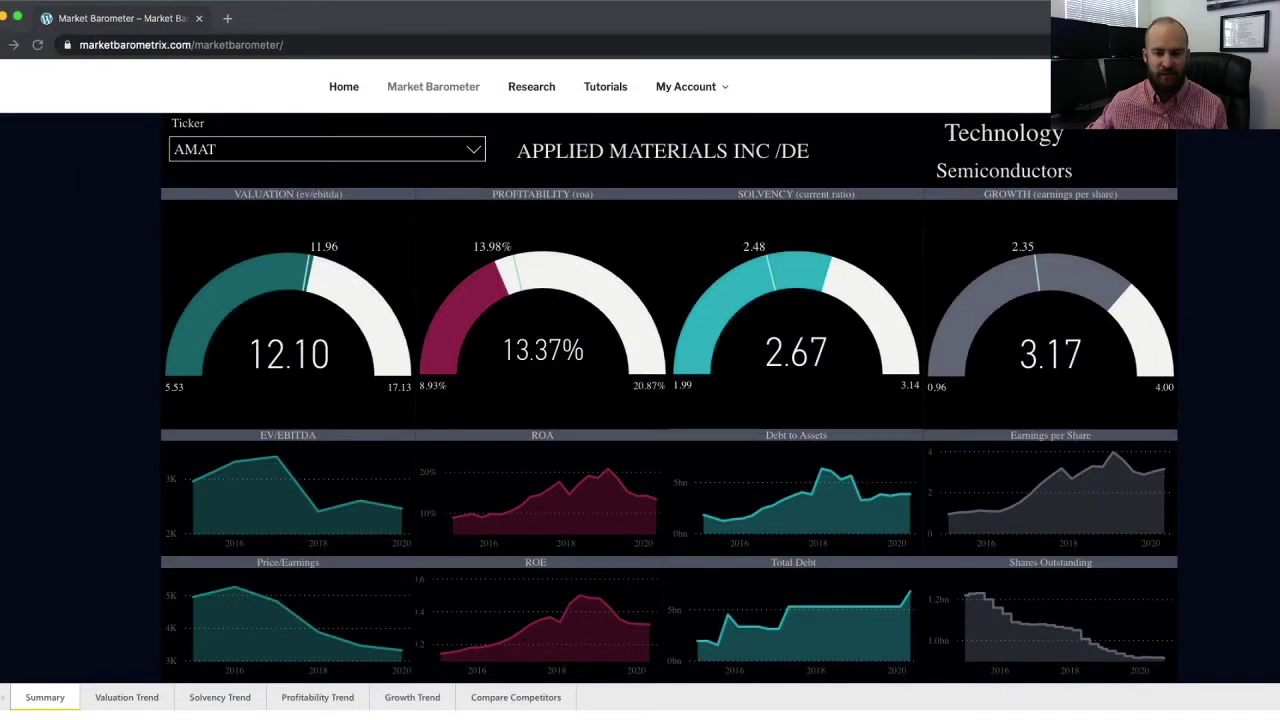
scroll(640, 400, down, 6)
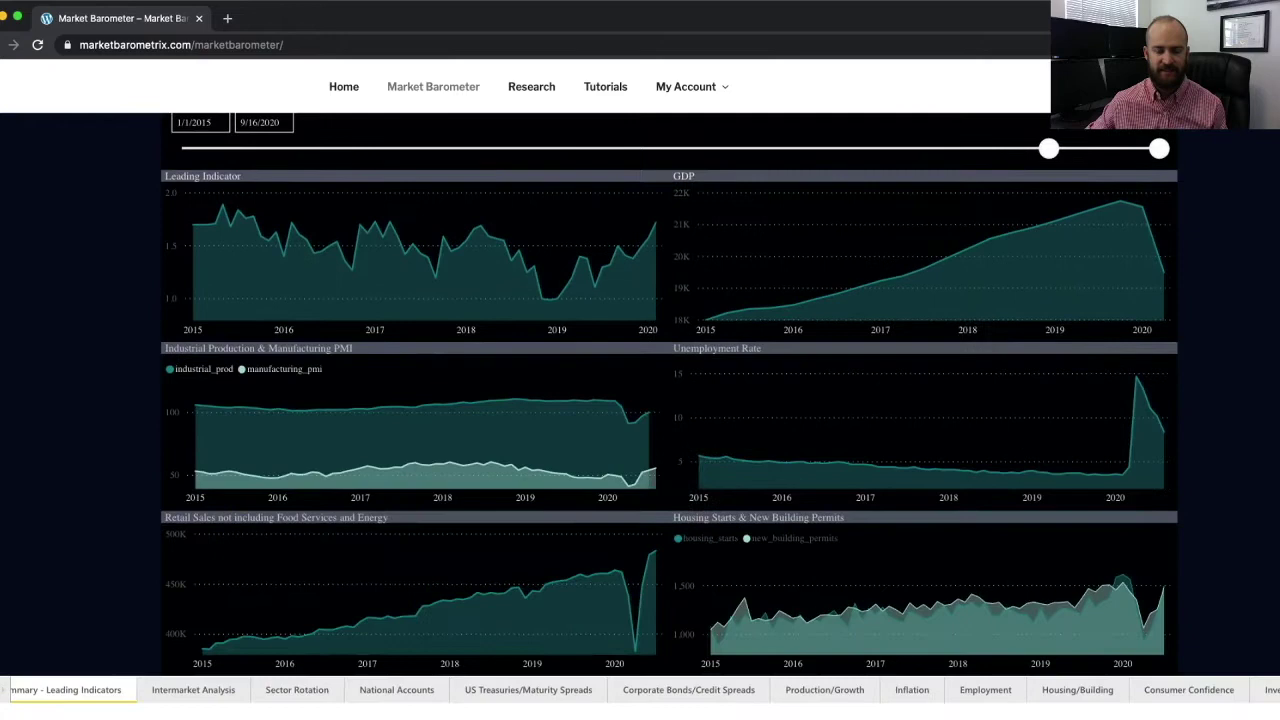
scroll(640, 400, up, 1)
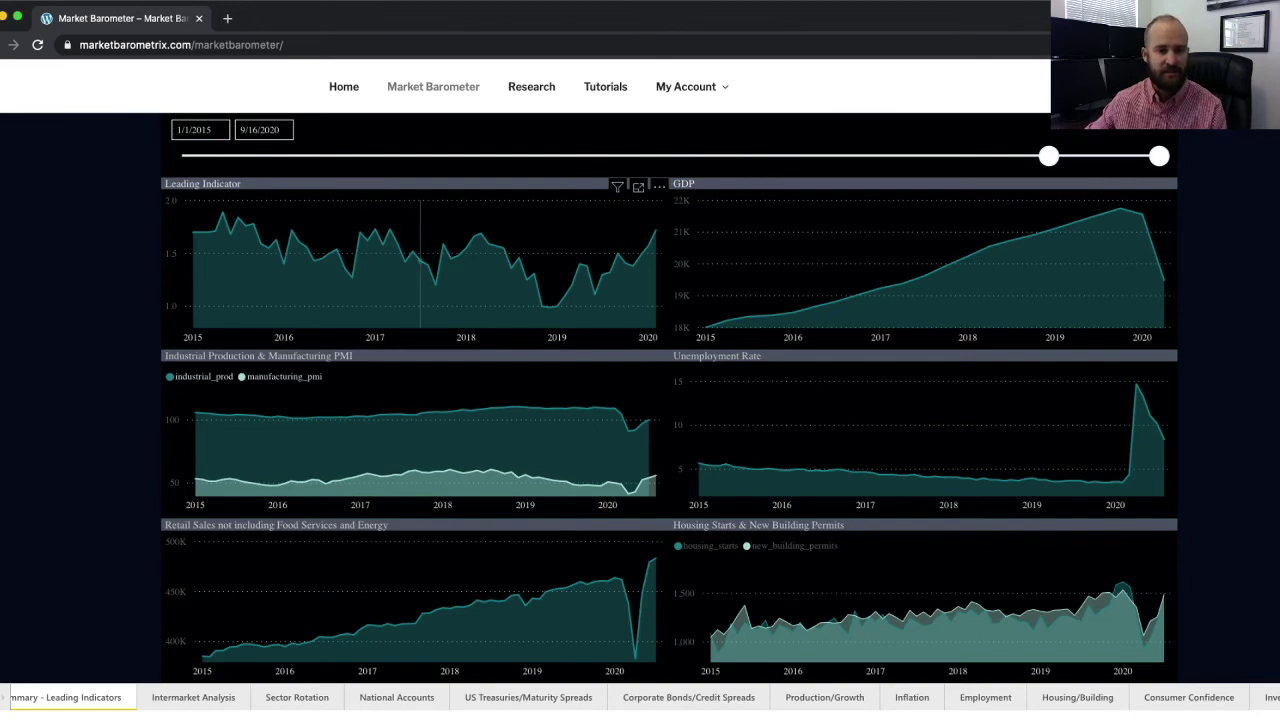
mouse_move(481, 240)
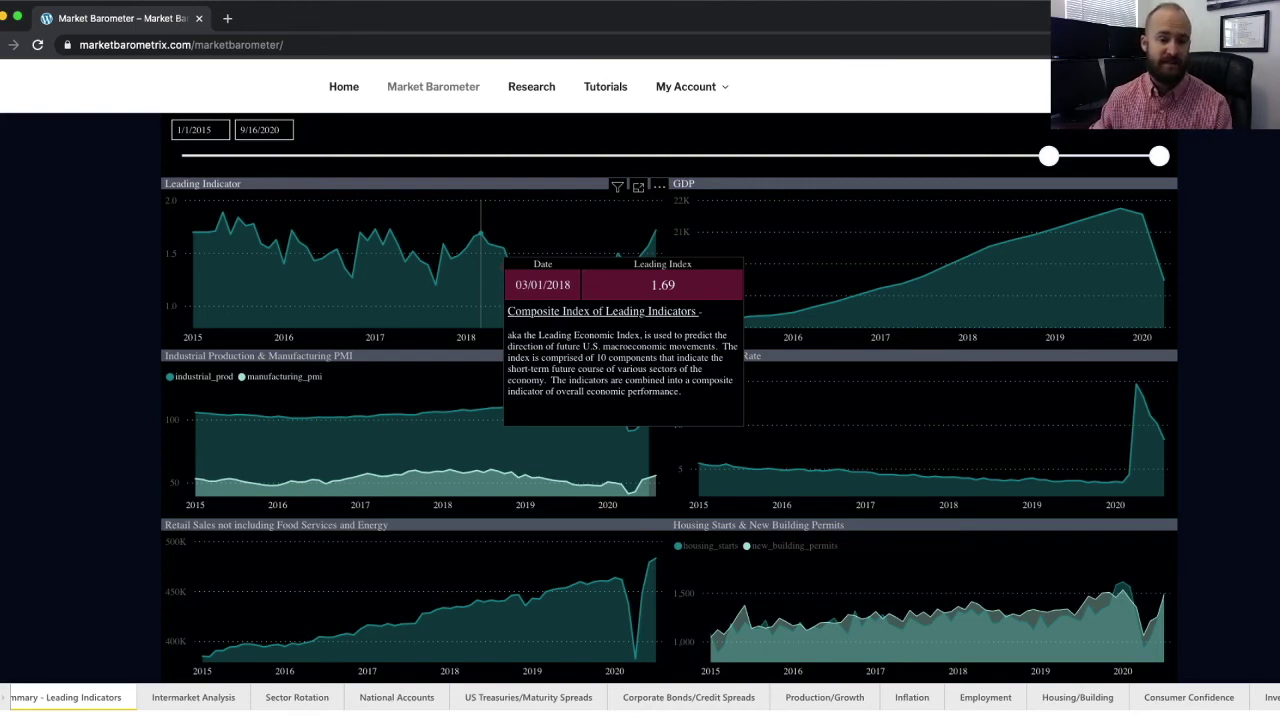
scroll(1165, 300, down, 1)
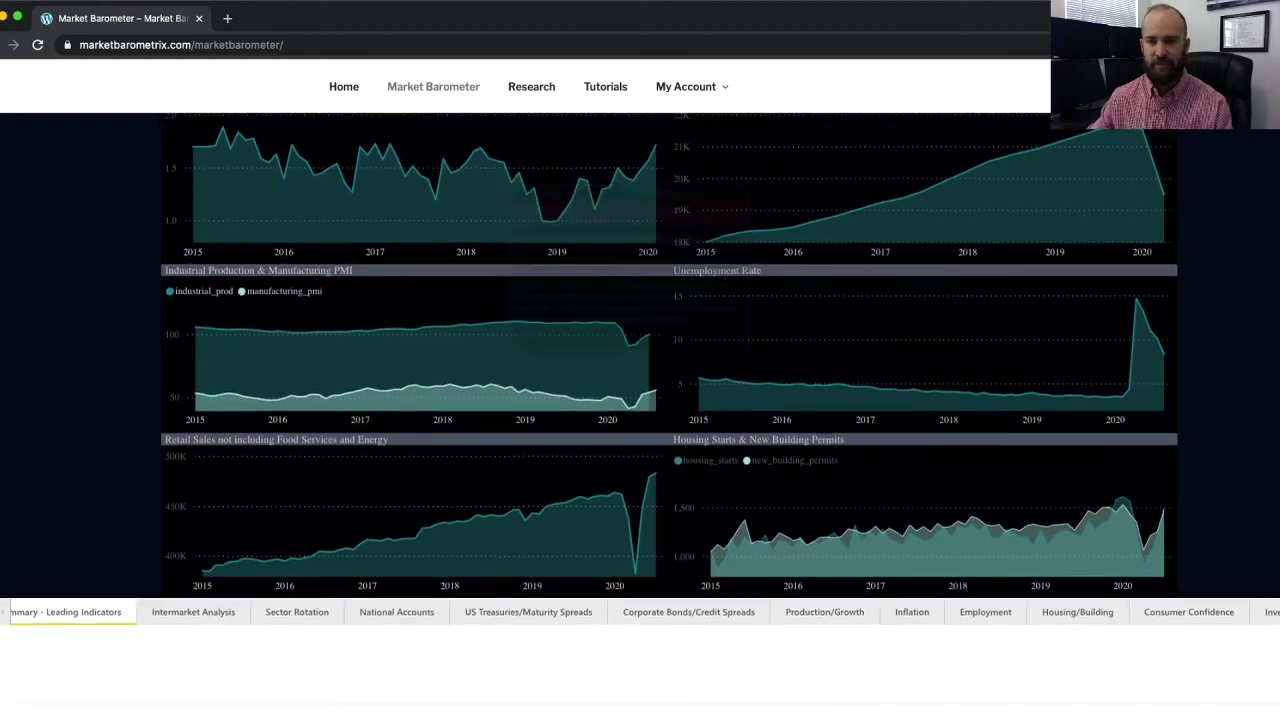
scroll(1165, 300, up, 1)
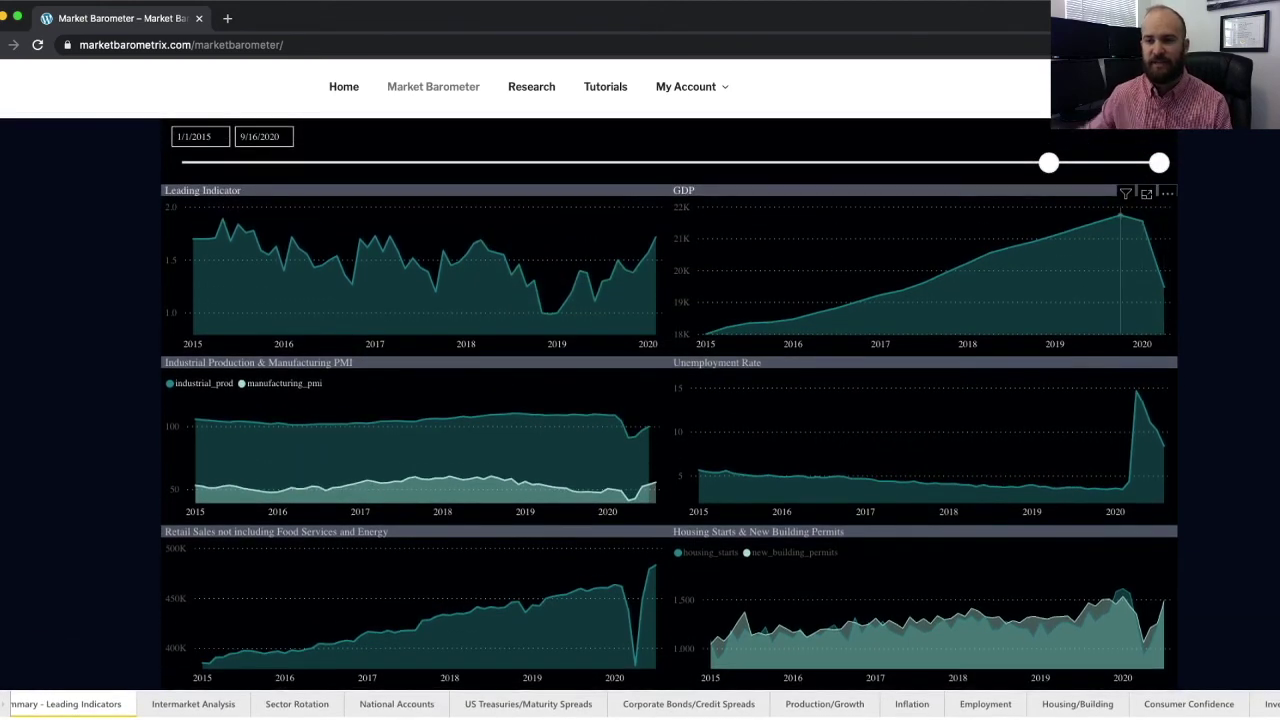
mouse_move(1120, 225)
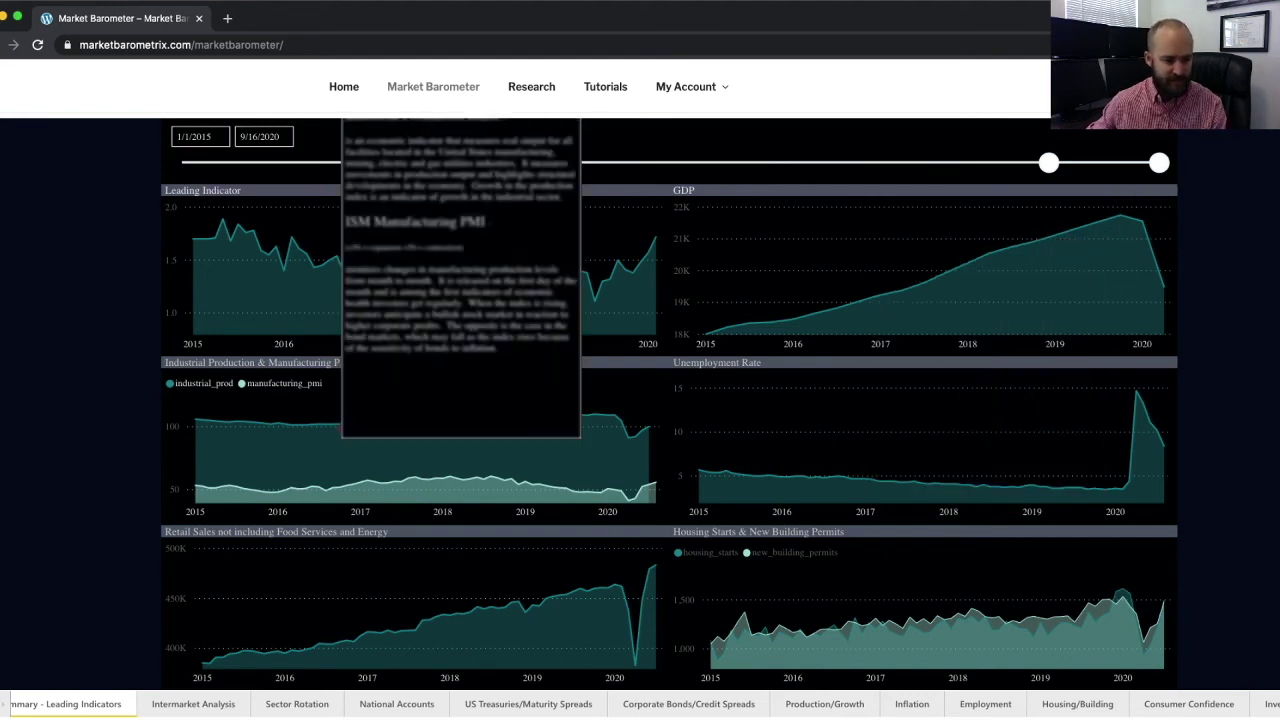
View the Intermarket Analysis report and the Sector Rotation returns in the economic dashboard
click(193, 704)
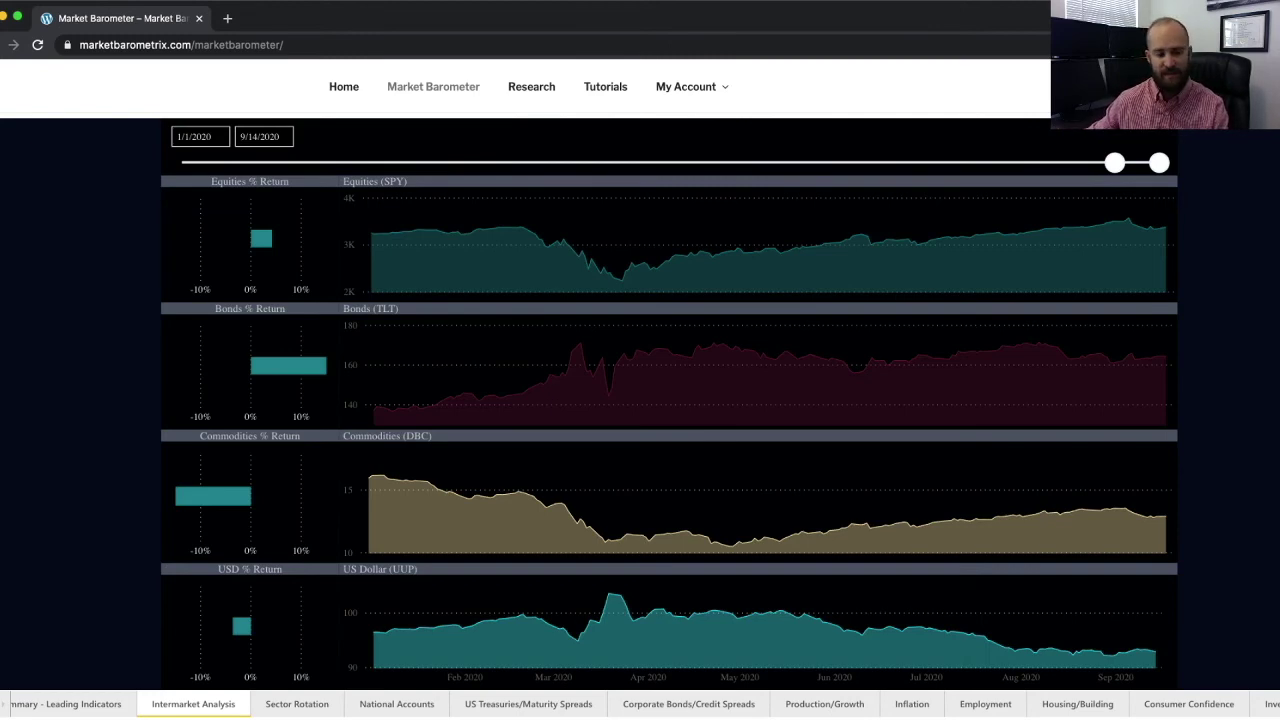
click(297, 704)
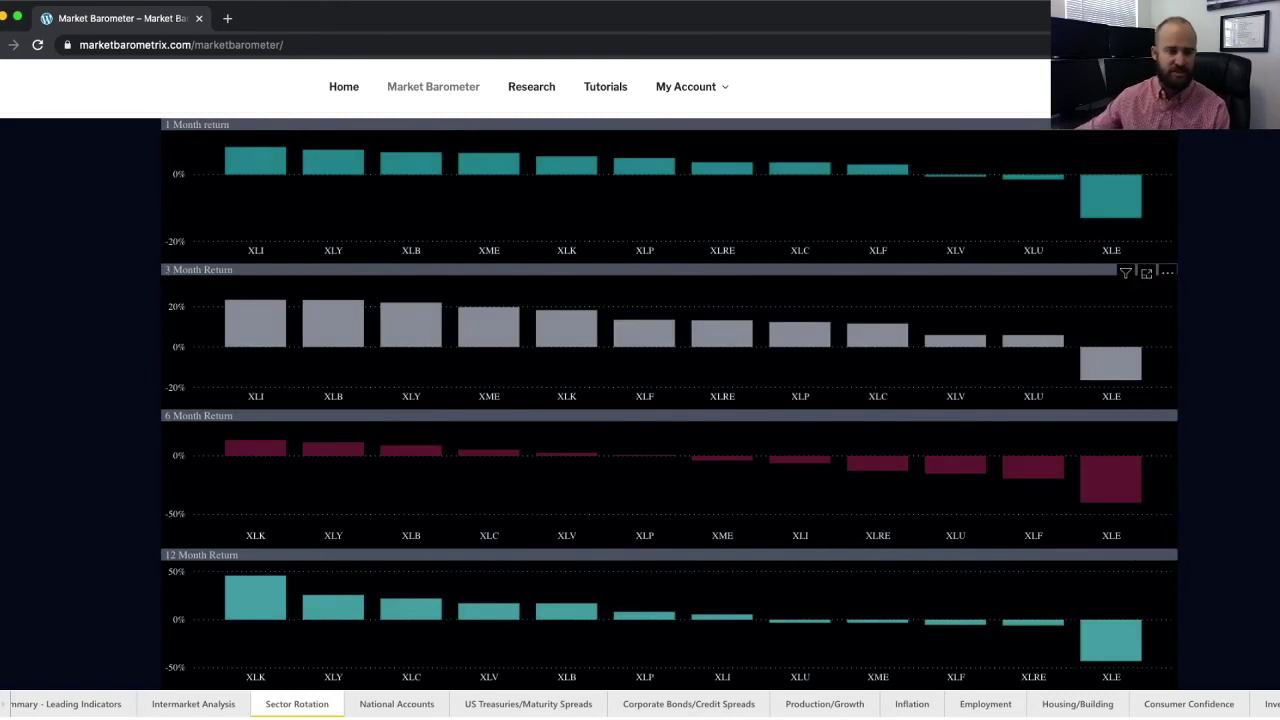
Read the Sector Rotation ETF description, and view the National Accounts, US Treasuries/Maturity Spreads and Corporate Bonds/Credit Spreads reports
mouse_move(420, 338)
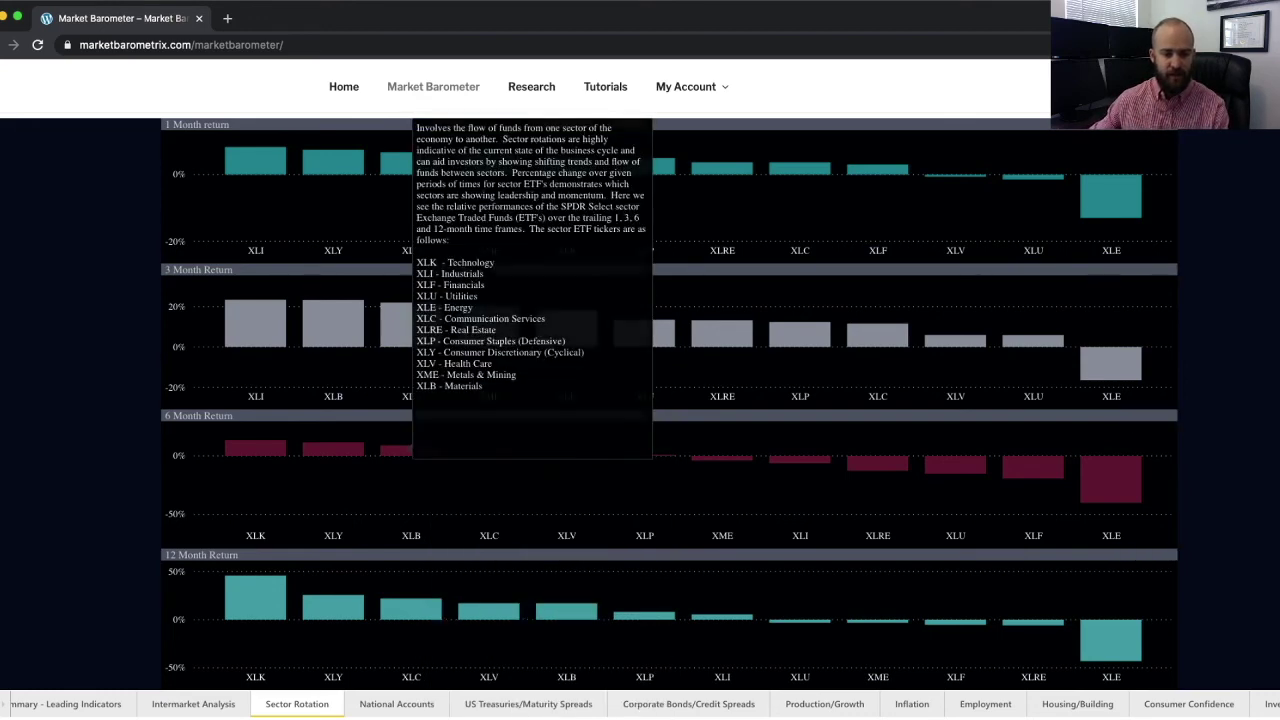
click(396, 704)
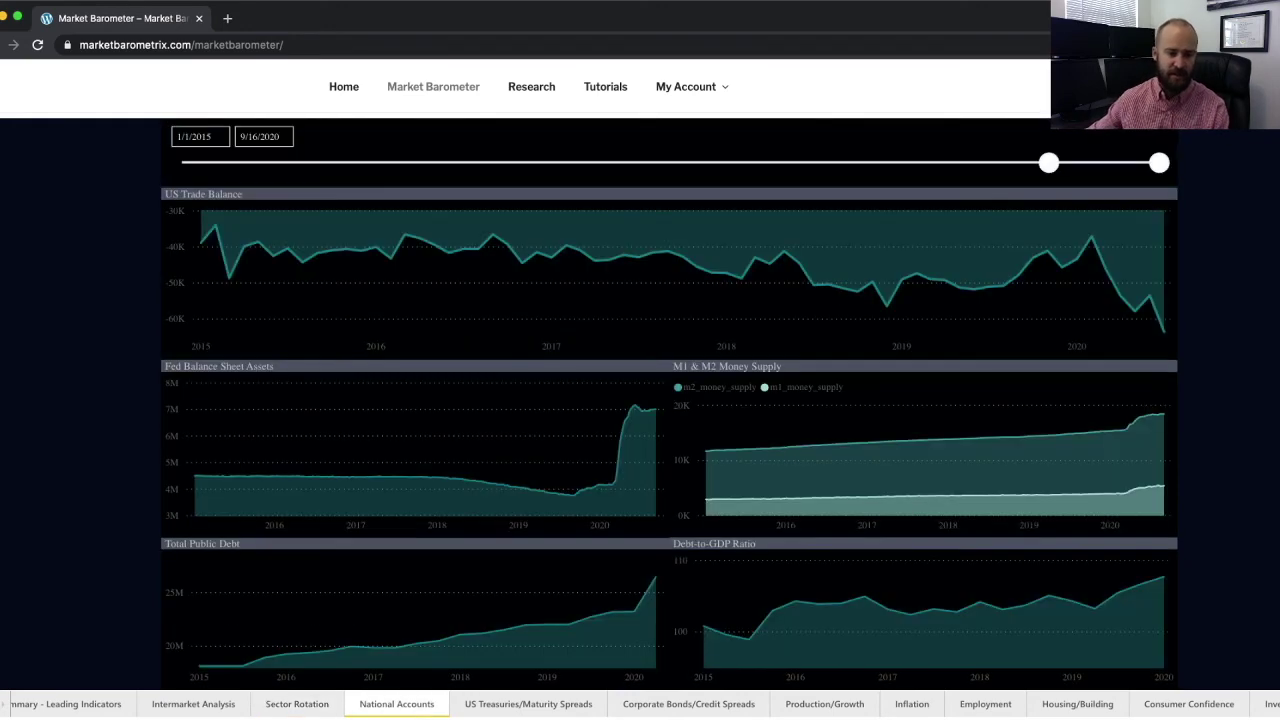
click(528, 704)
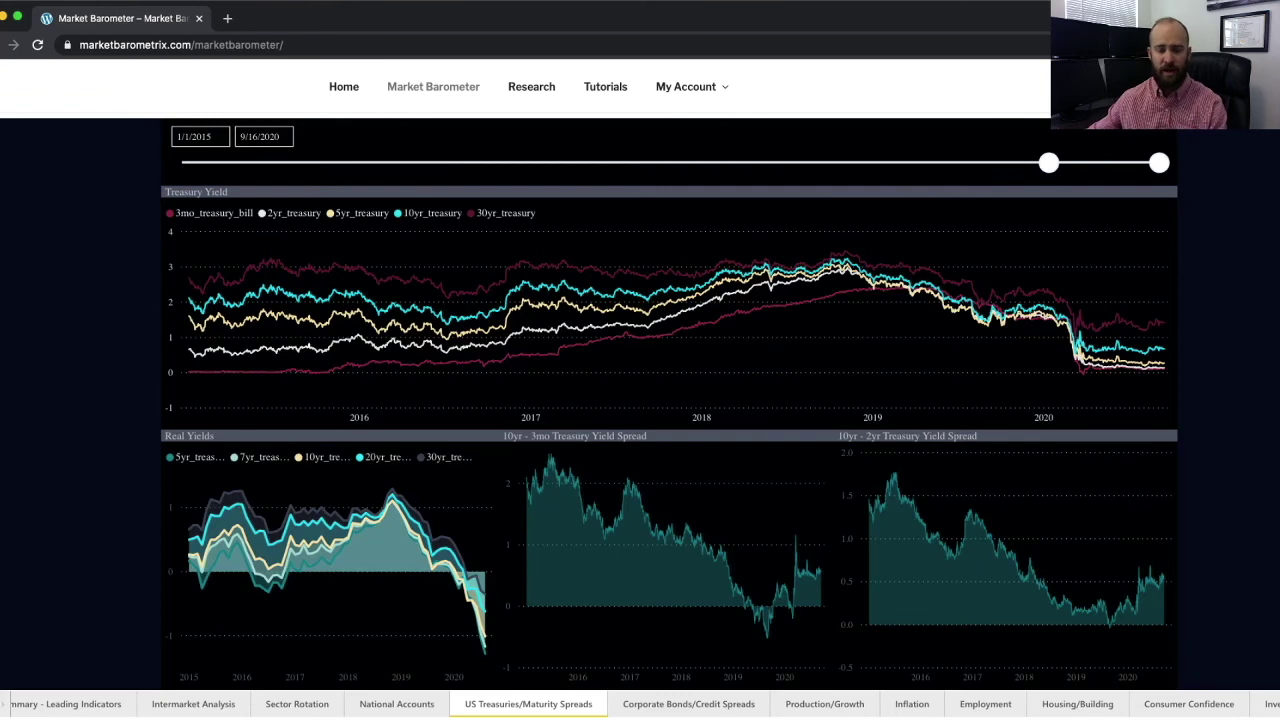
click(688, 704)
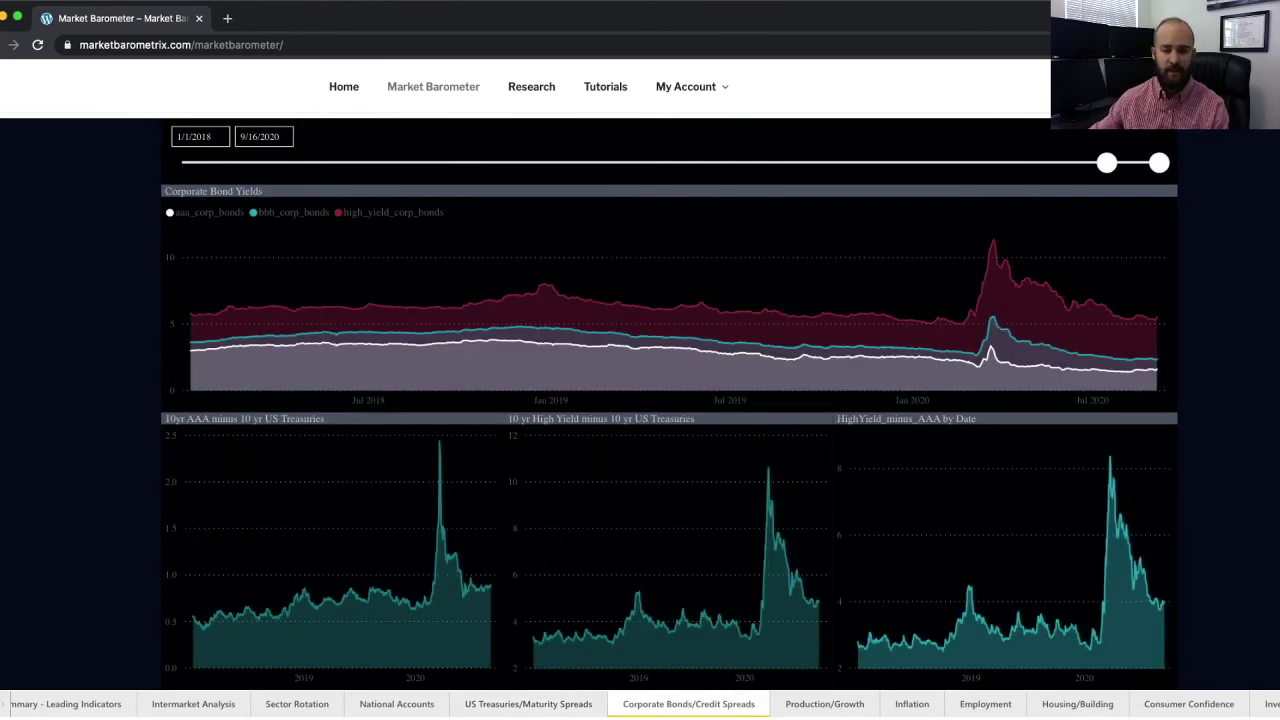
Look through the Production/Growth, Inflation, Employment, Housing/Building and Consumer Confidence reports, and the AAII Bullish vs Bearish charts
click(824, 704)
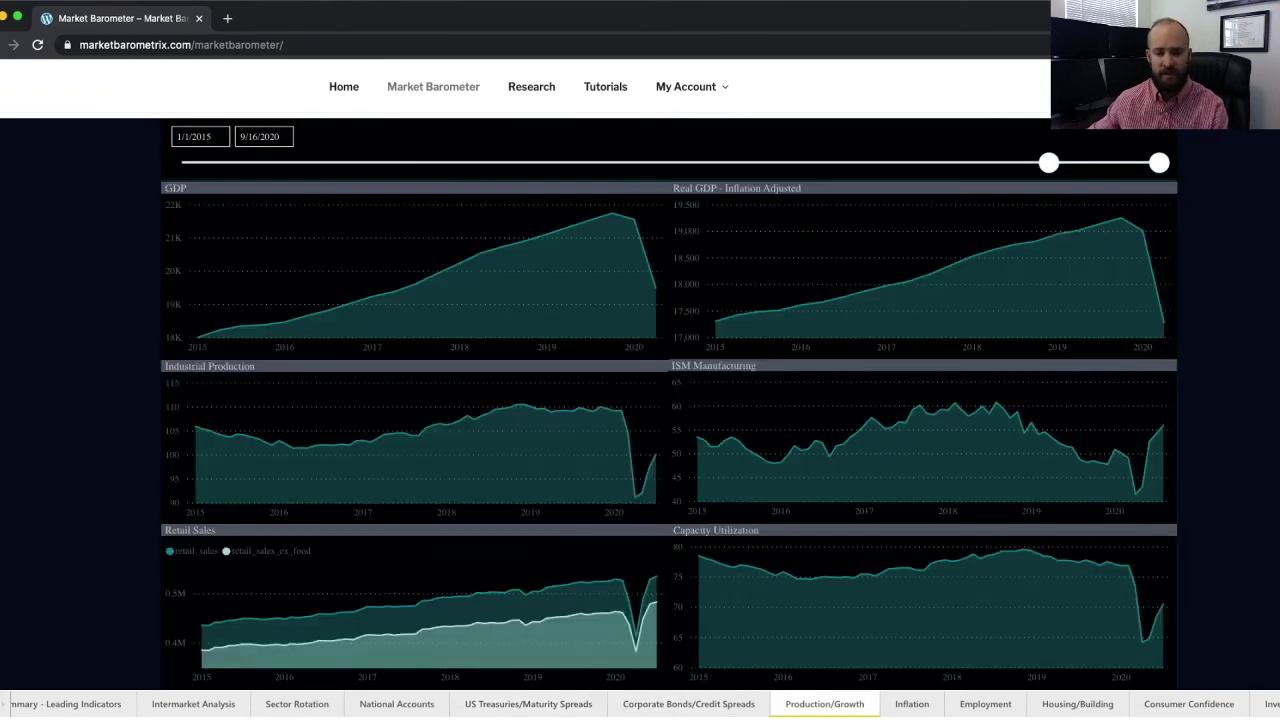
click(911, 704)
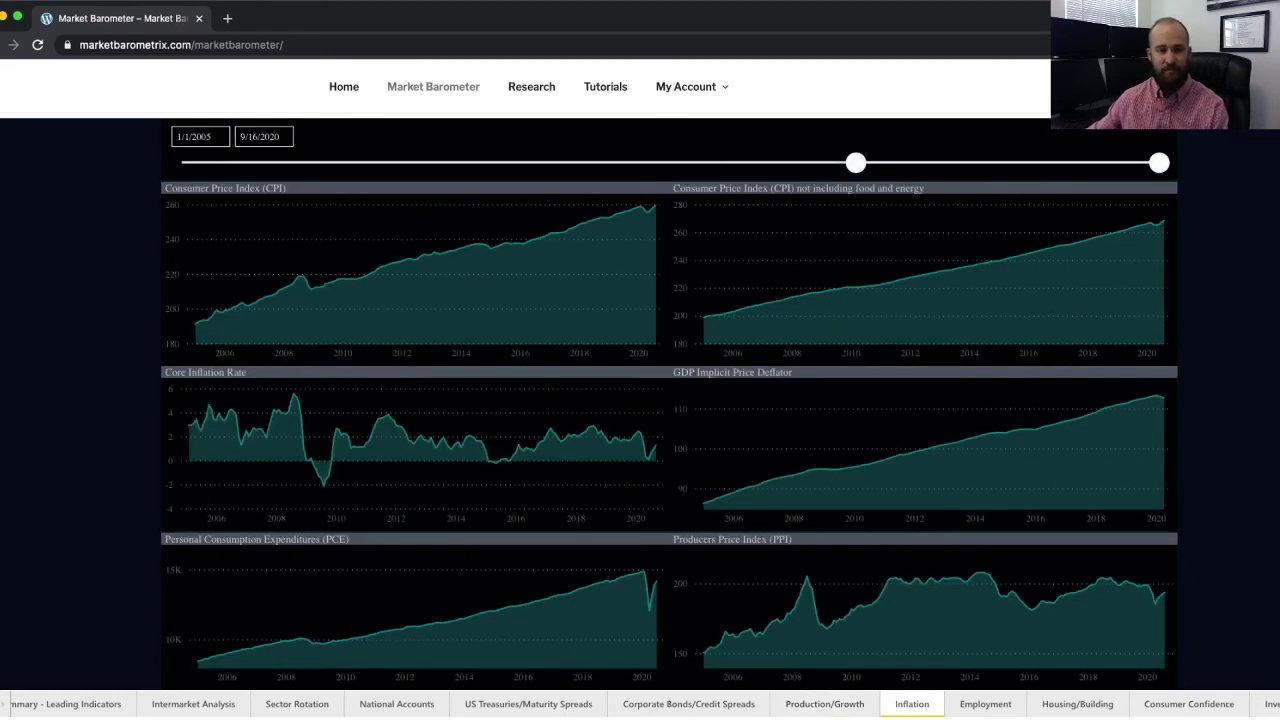
click(985, 704)
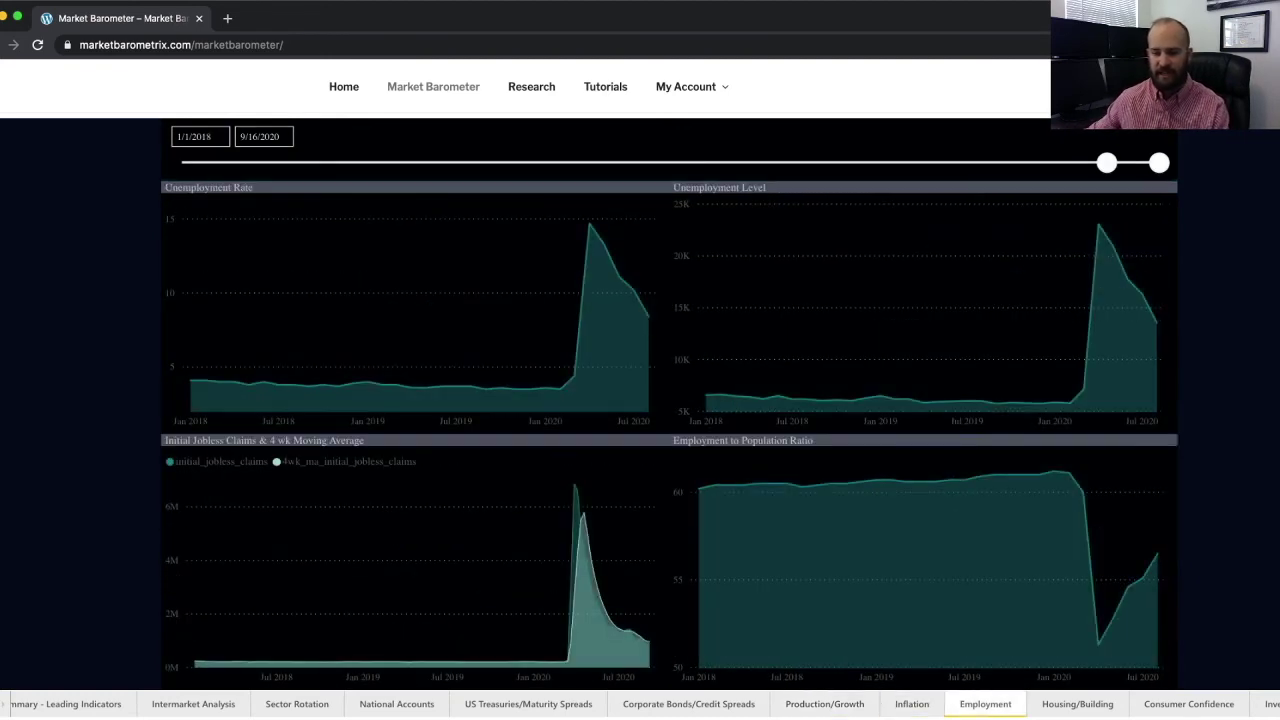
click(1077, 704)
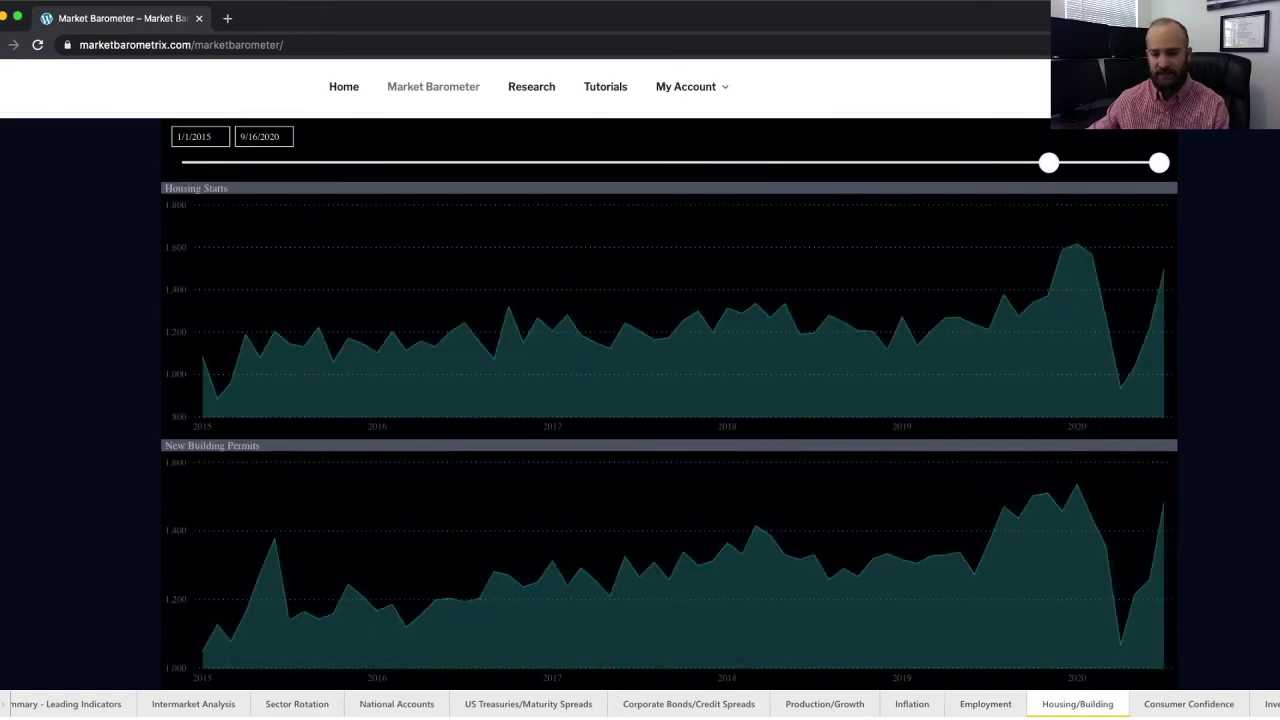
click(1188, 704)
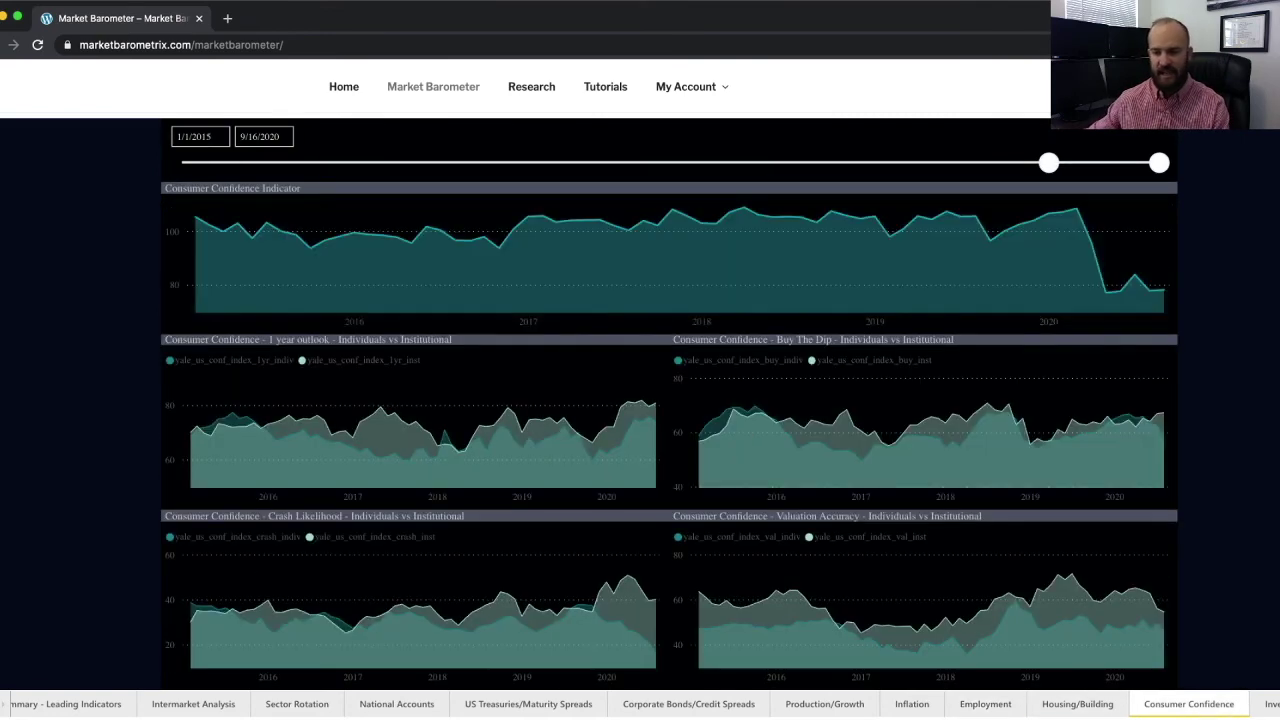
click(1271, 704)
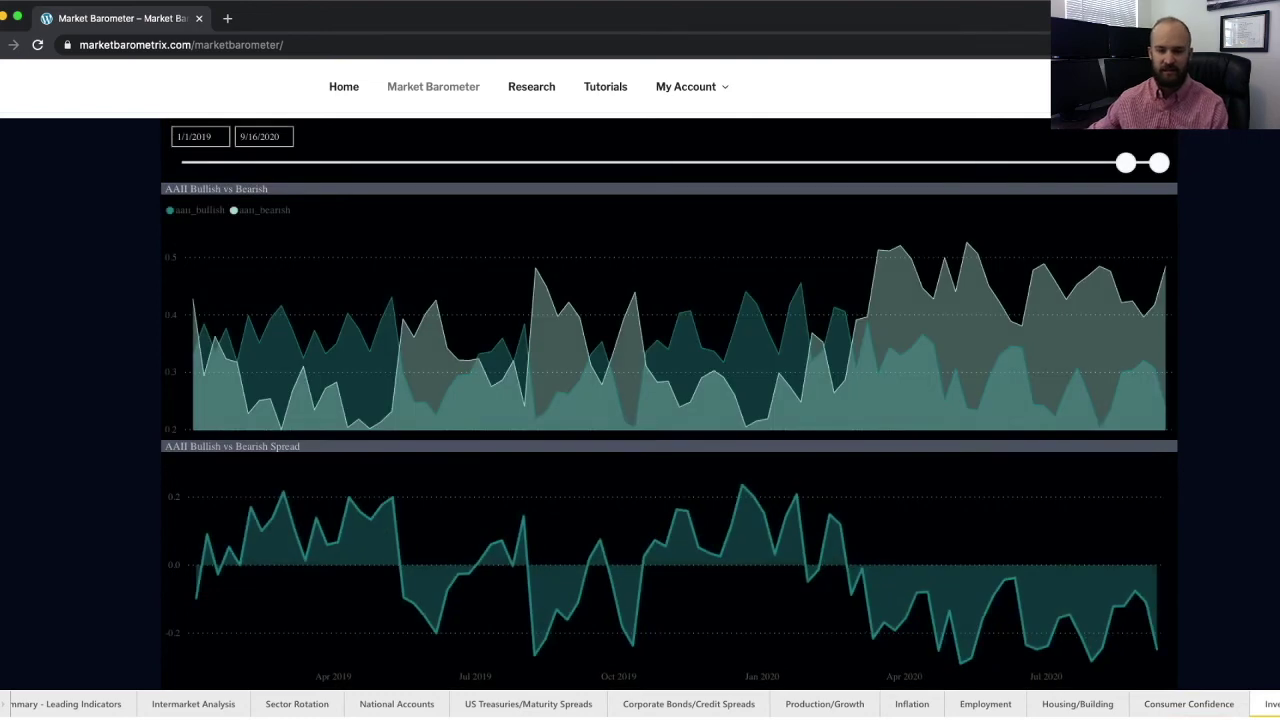